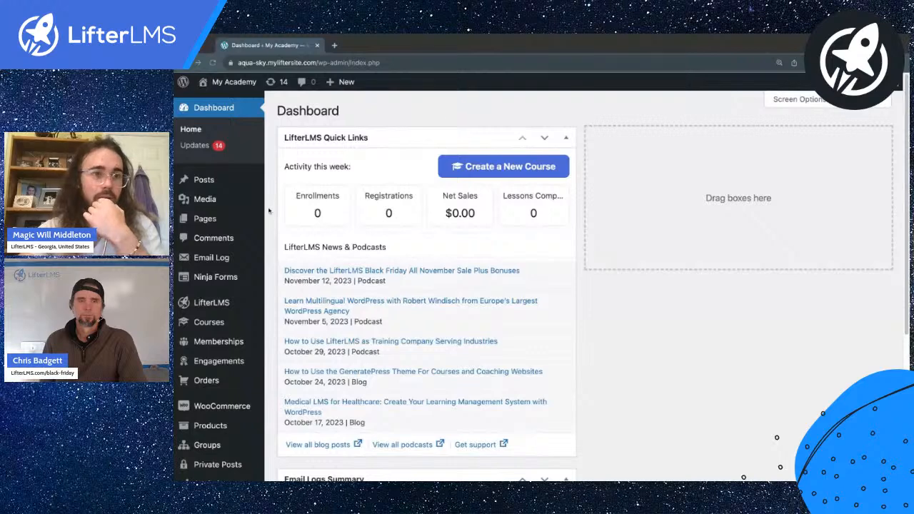
Step: Open the LifterLMS Courses list, including Saving Strategy, in its own browser tab
scroll(277, 201, "down", 5)
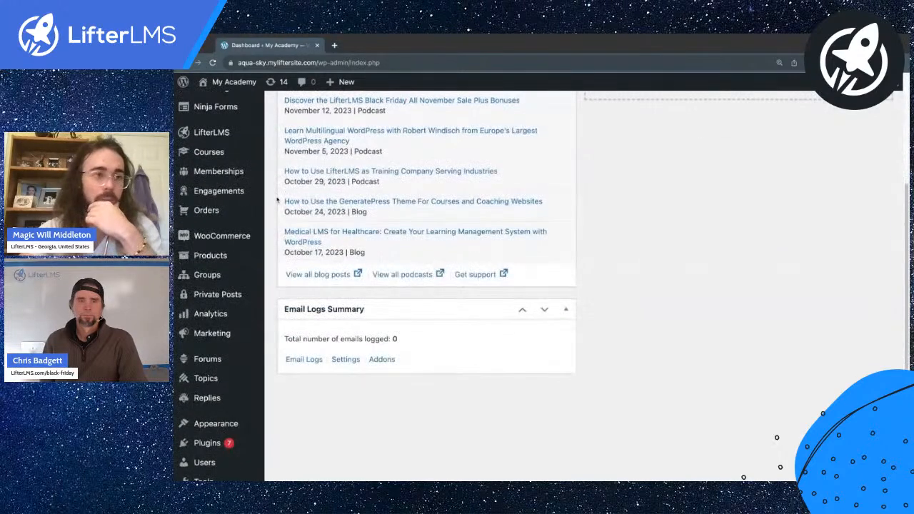
scroll(278, 201, "up", 2)
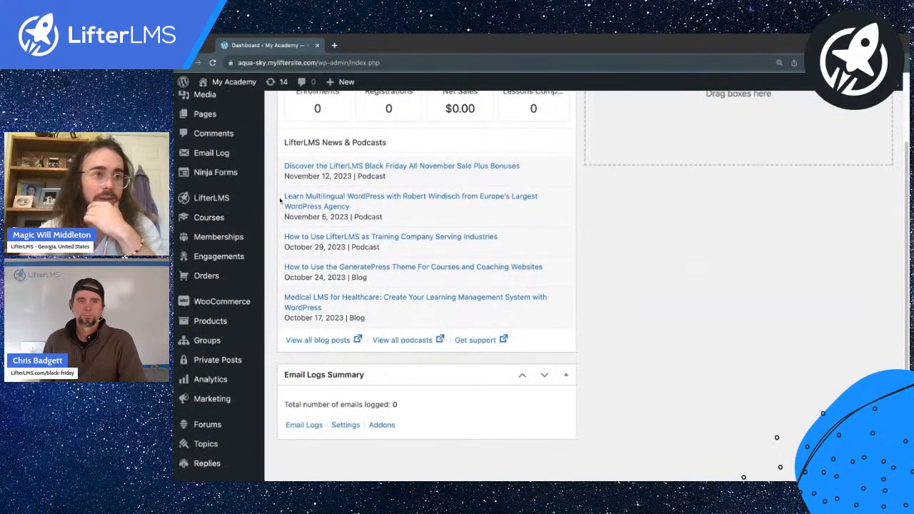
left_click(222, 219, "super")
left_click(368, 47)
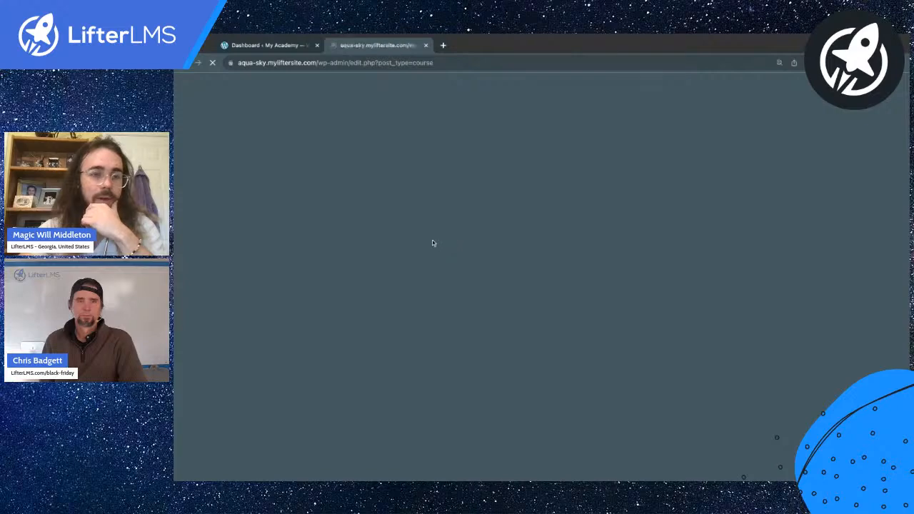
Step: Open Engagements > Emails in another new browser tab
scroll(421, 247, "down", 5)
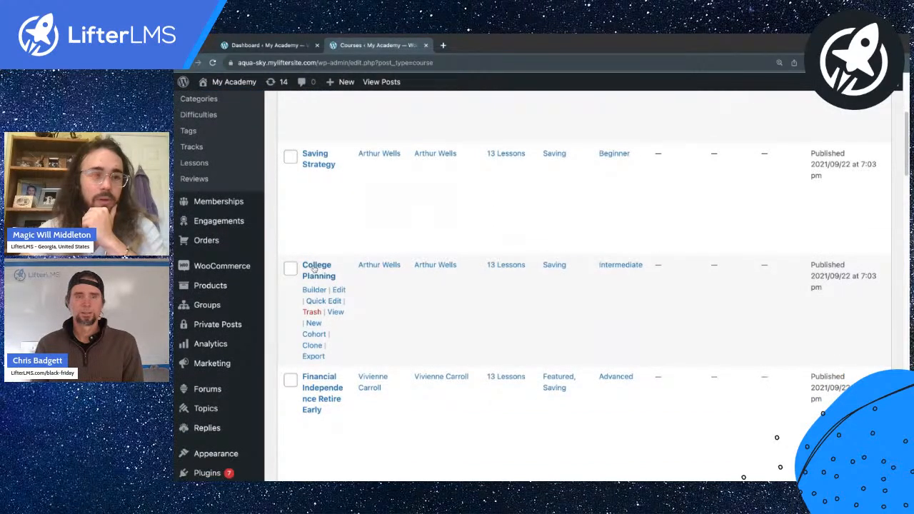
scroll(347, 274, "up", 2)
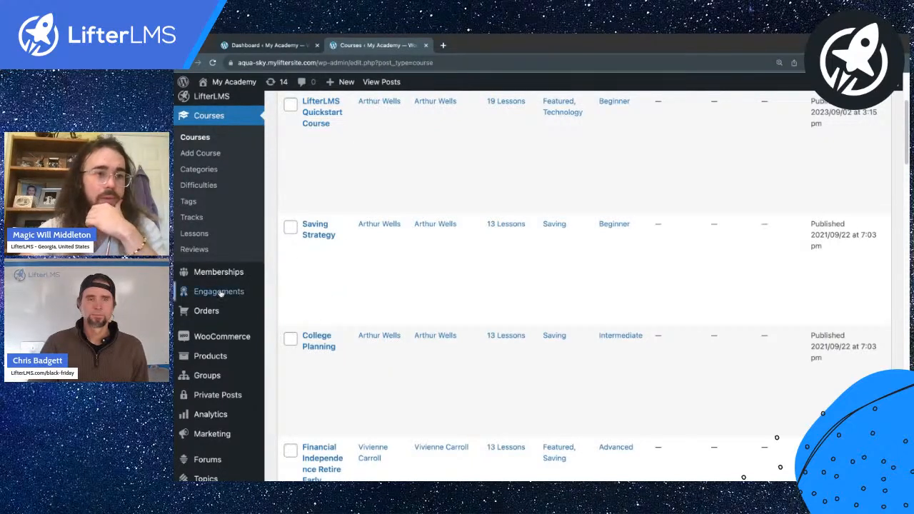
mouse_move(222, 293)
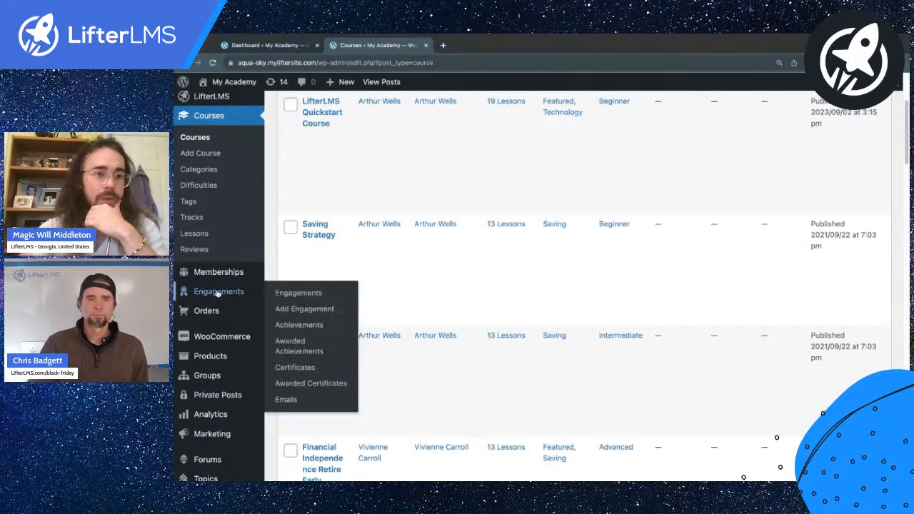
middle_click(286, 400)
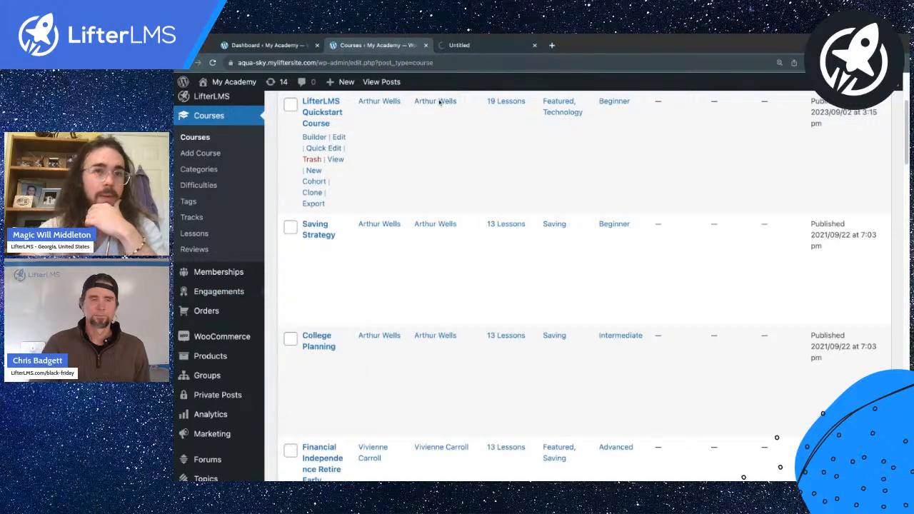
Step: Show the empty Coupons list in the course tab, then return to the empty Email Templates tab
left_click(462, 45)
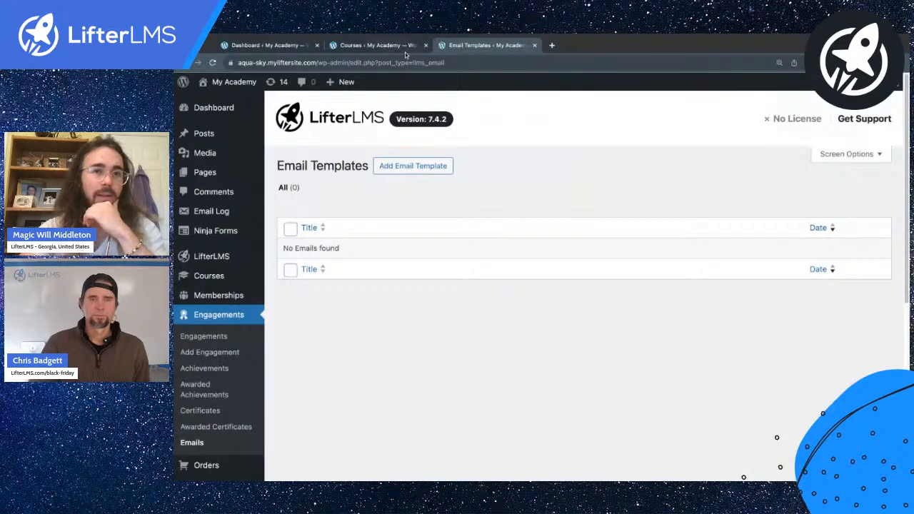
left_click(377, 45)
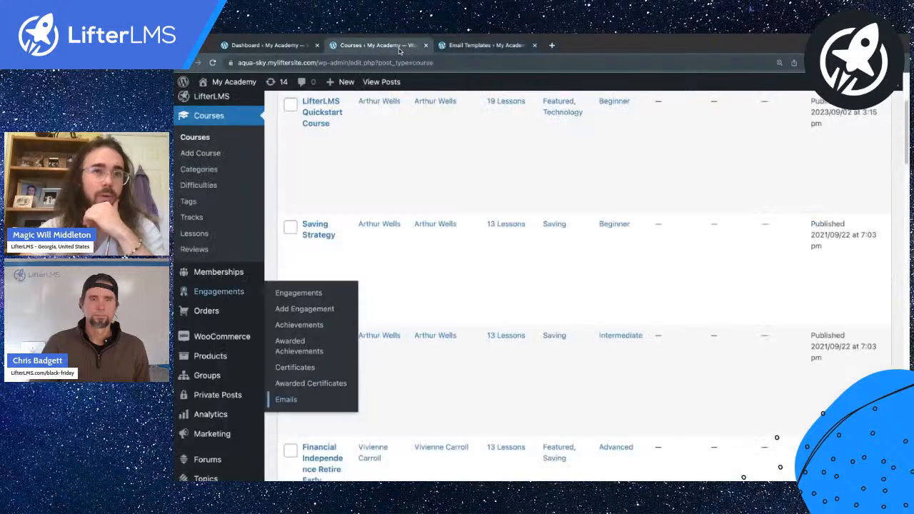
left_click(288, 327)
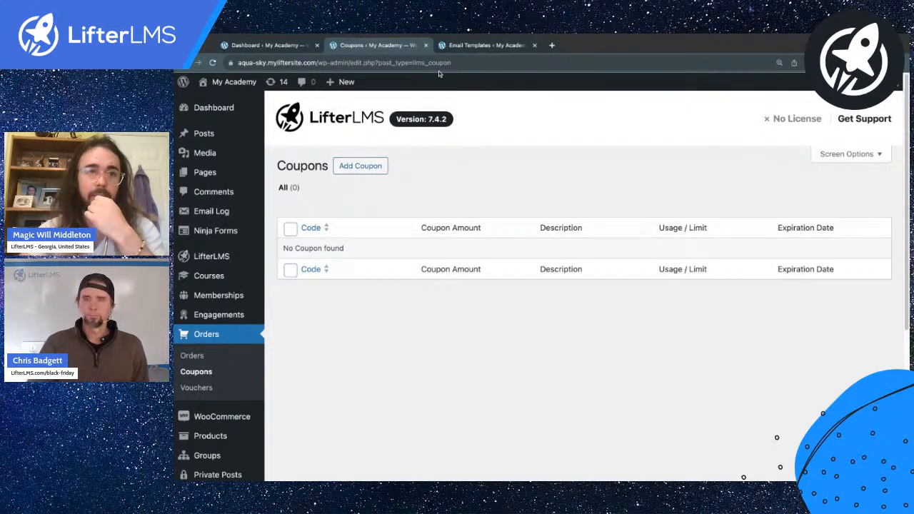
left_click(455, 48)
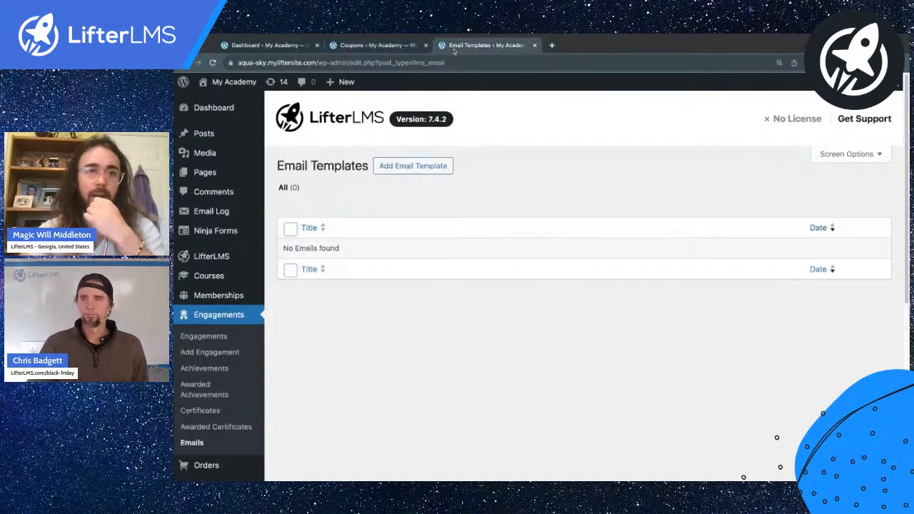
left_click(413, 165)
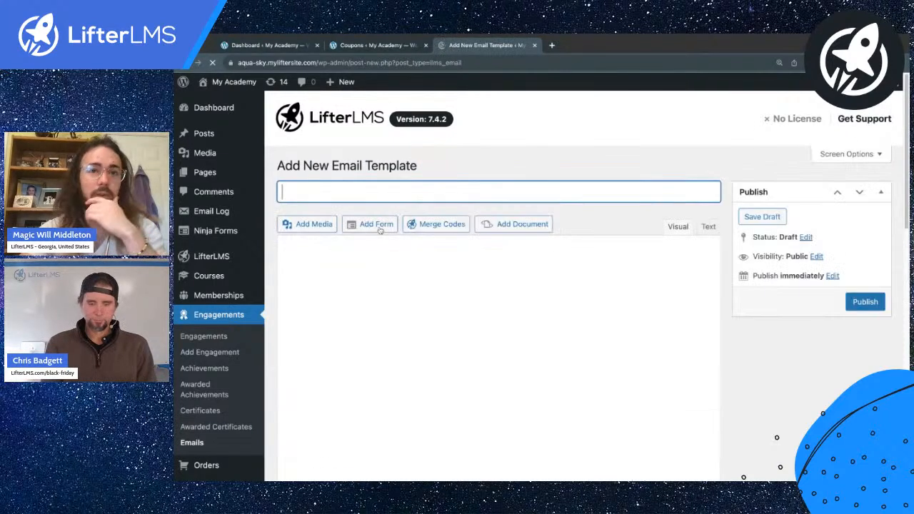
Step: Title the new email template 'Saving Strategy Purchase Upsell' so it saves as a draft
scroll(344, 166, "down", 1)
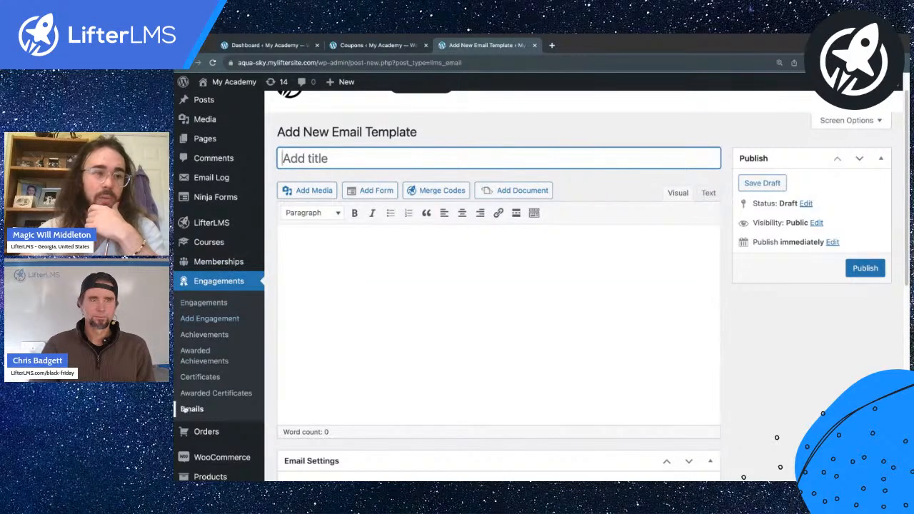
scroll(310, 239, "up", 1)
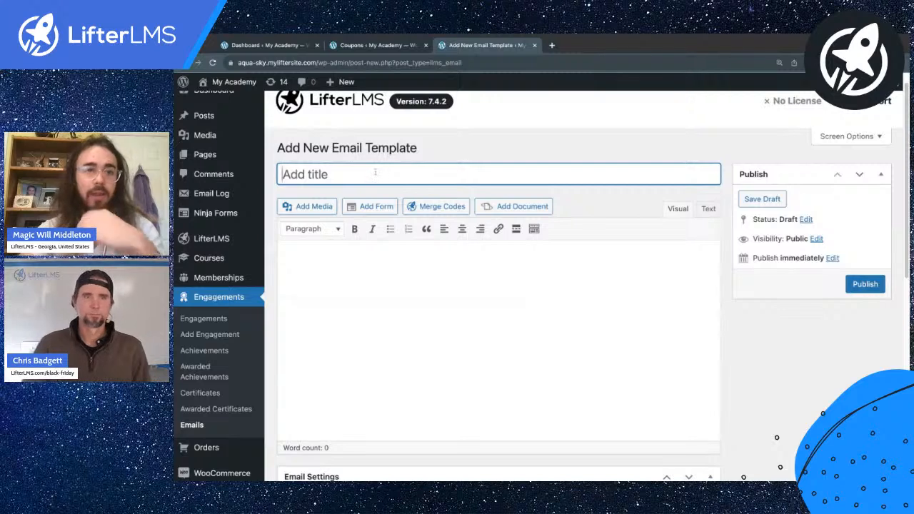
type("Saving Stratey")
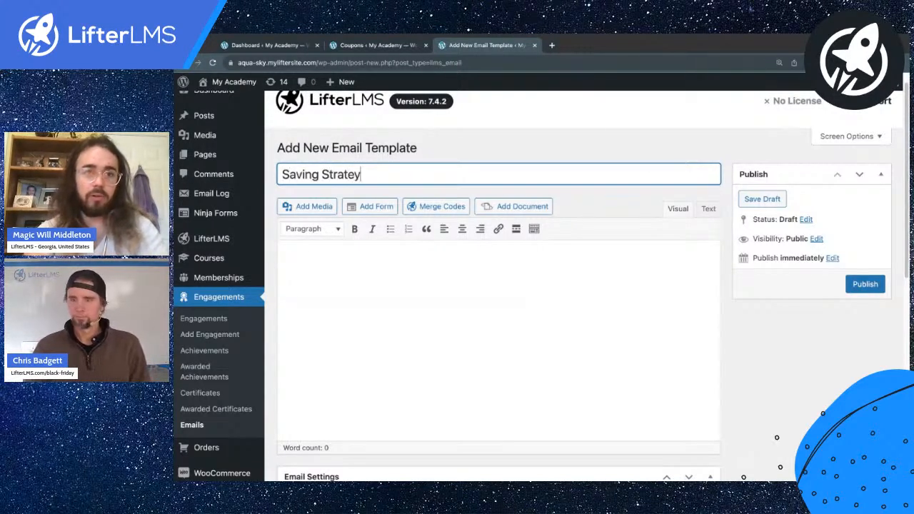
key("BackSpace")
type("gy")
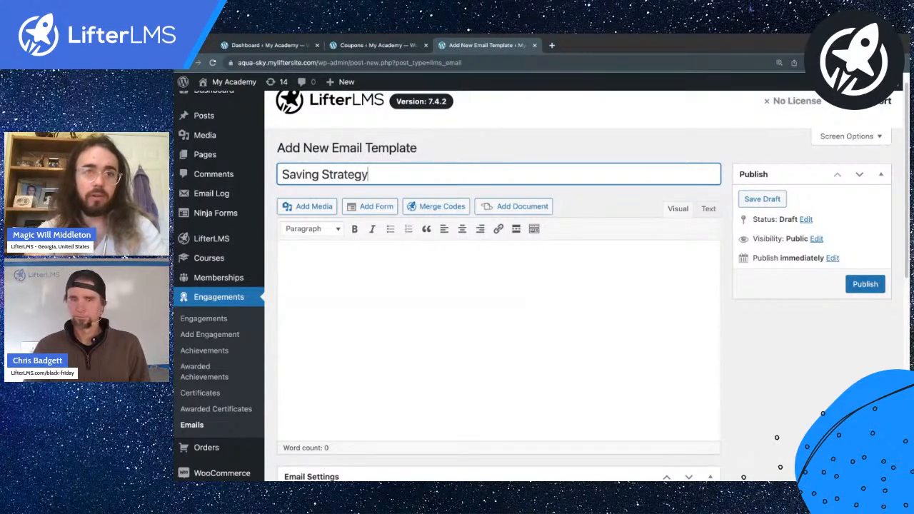
type(" Purchase Upsell")
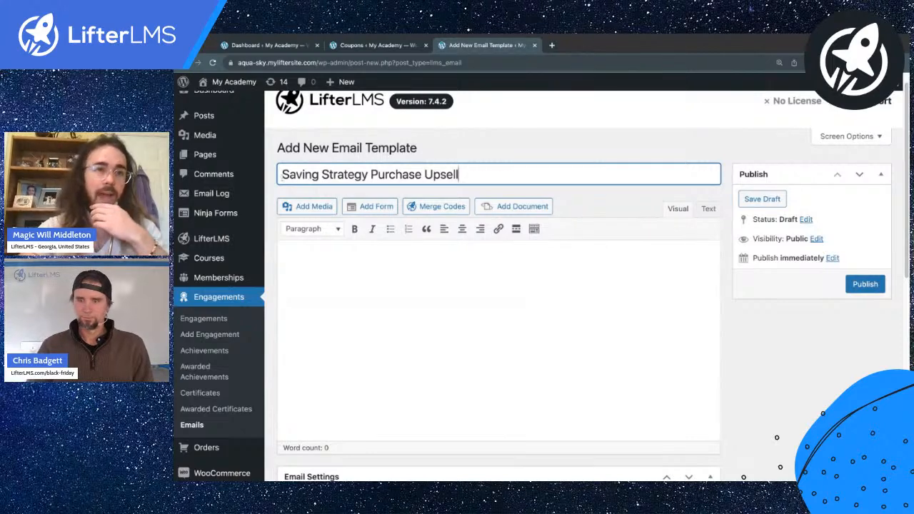
left_click(476, 152)
scroll(476, 151, "down", 2)
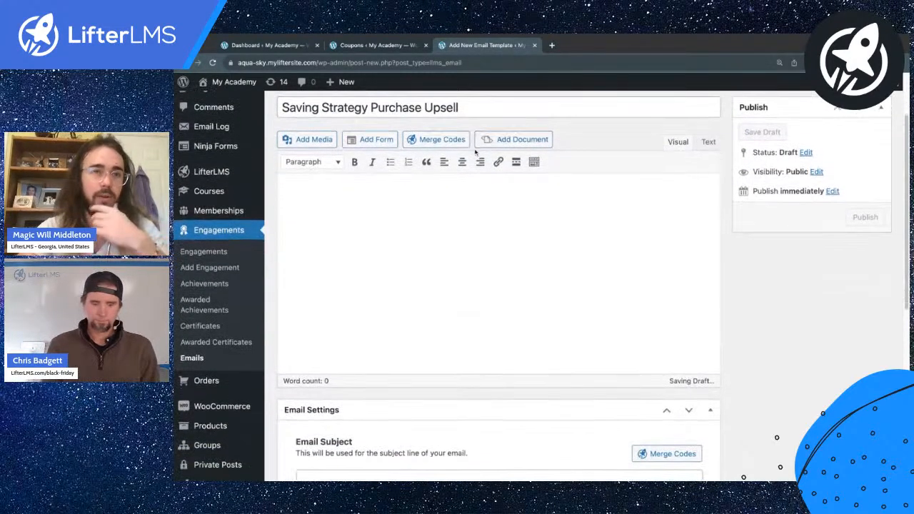
Step: Start the email body with 'Hi {first_name}' and a 'Thanks for buying Saving Strategy' line
left_click(432, 141)
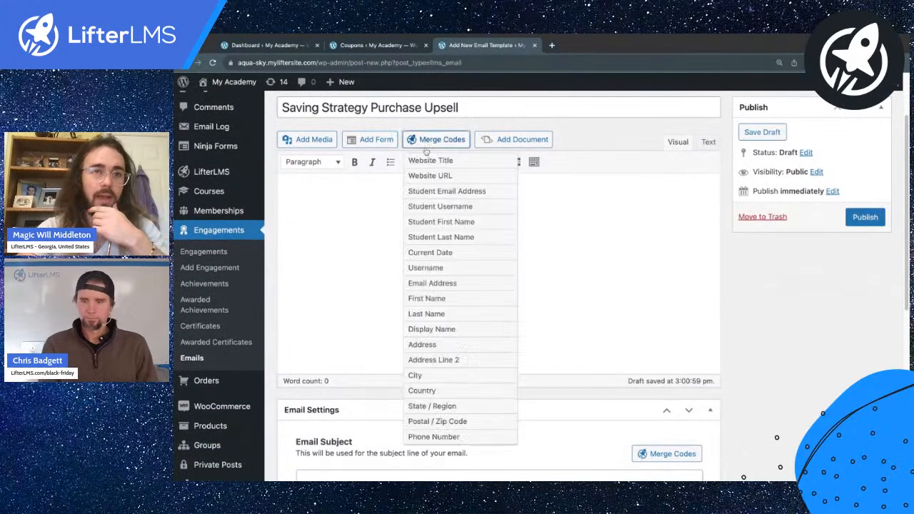
left_click(428, 225)
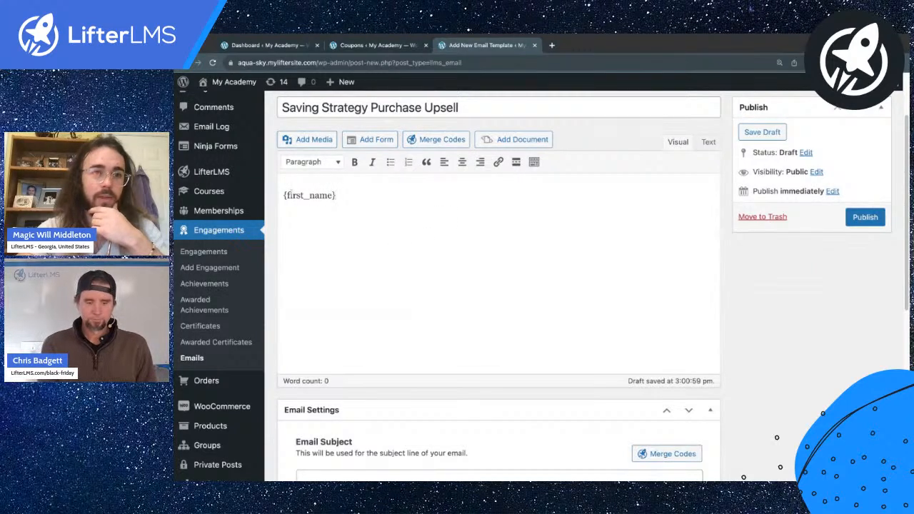
type("Hi")
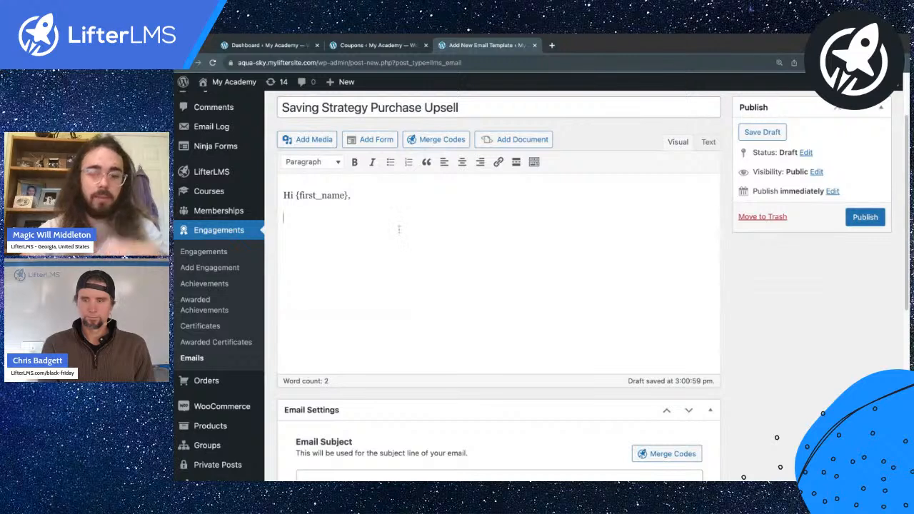
key("Return")
type("Thanks for")
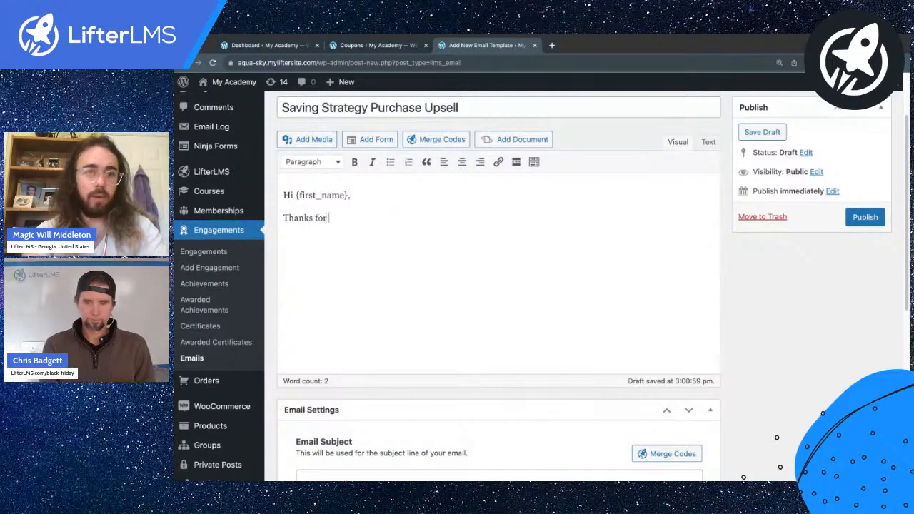
type(" buying Saving Strategy")
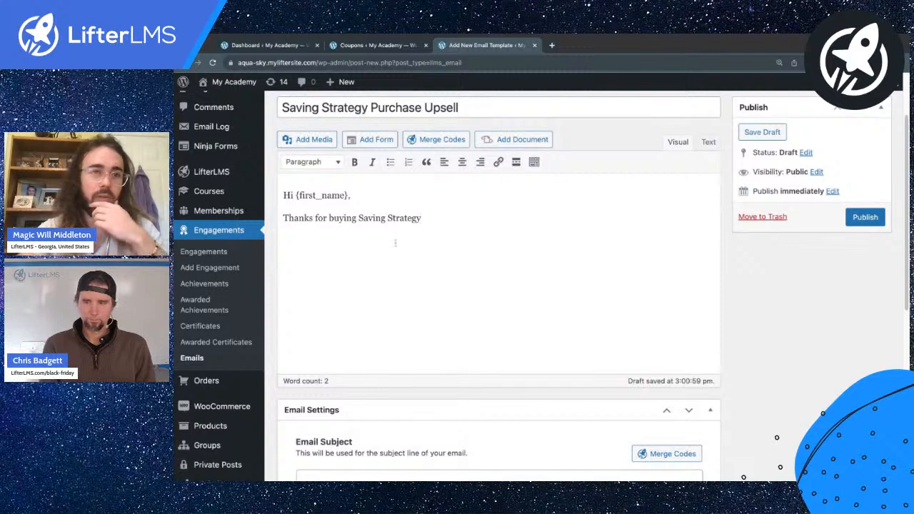
left_click_drag(328, 219, 417, 219)
left_click(455, 218)
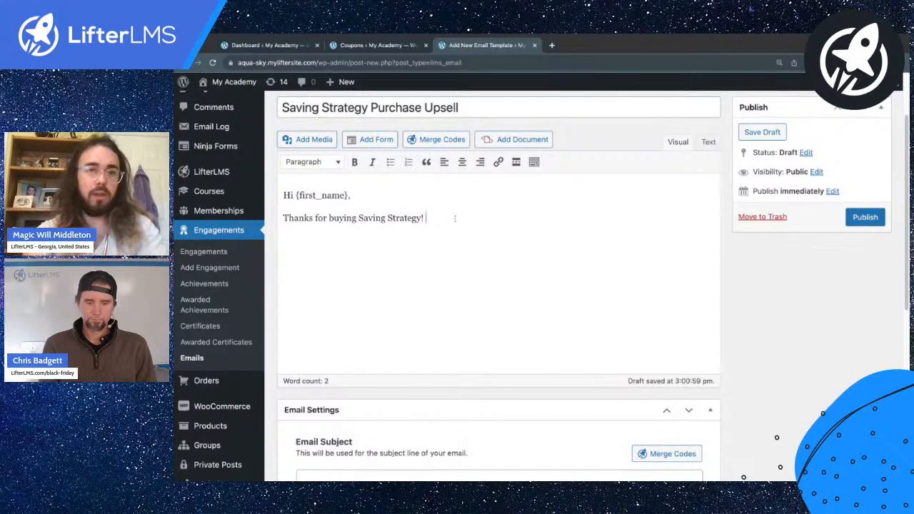
Step: Finish the thanks line with 'the course' and add a coupon offer for 50% off any other item, fixing typos
left_click(359, 218)
type("the ")
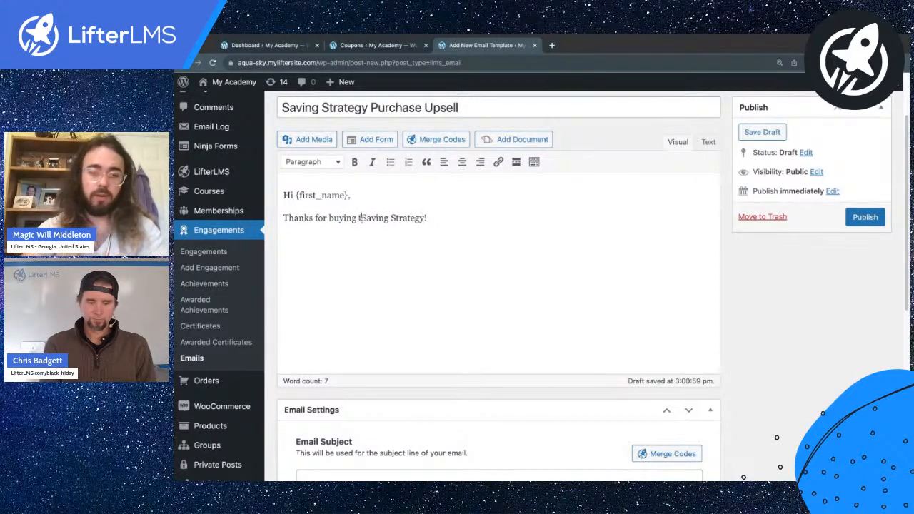
type(" cour")
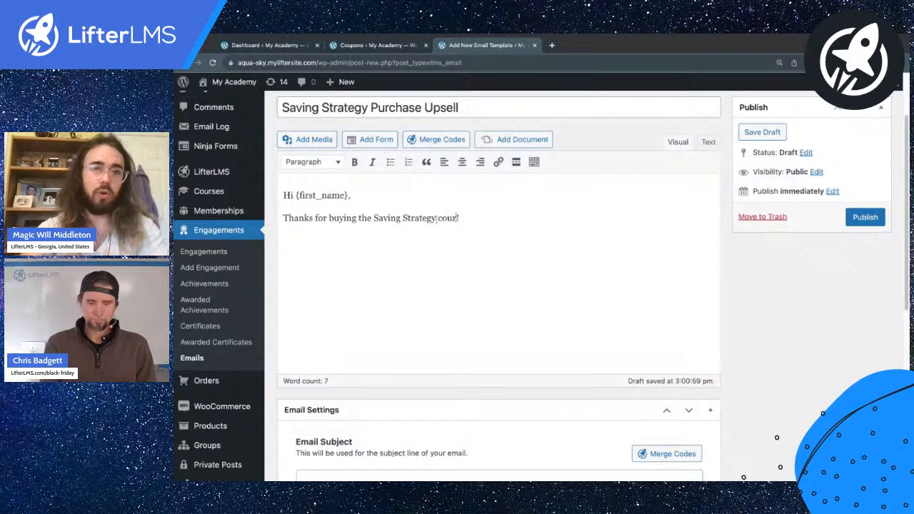
type("Here's")
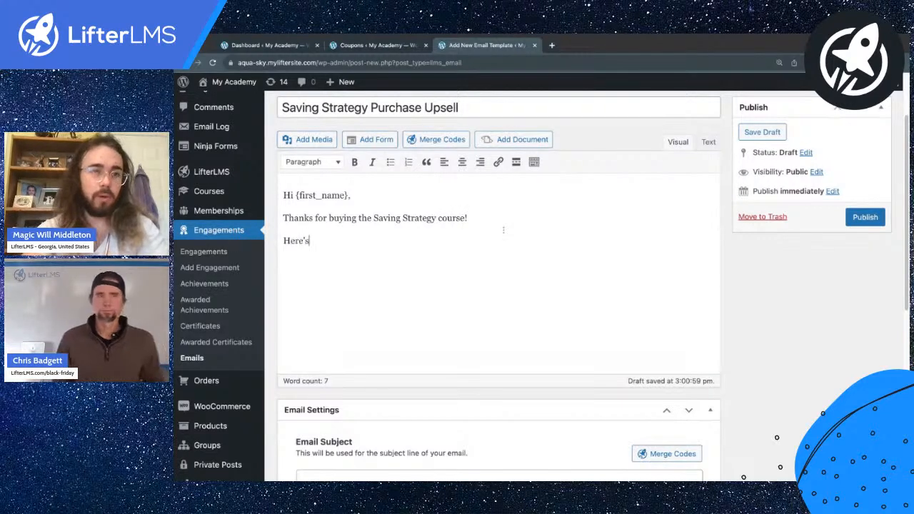
type(" ca coupon fro 50% off any oht")
key("BackSpace")
type("ther item")
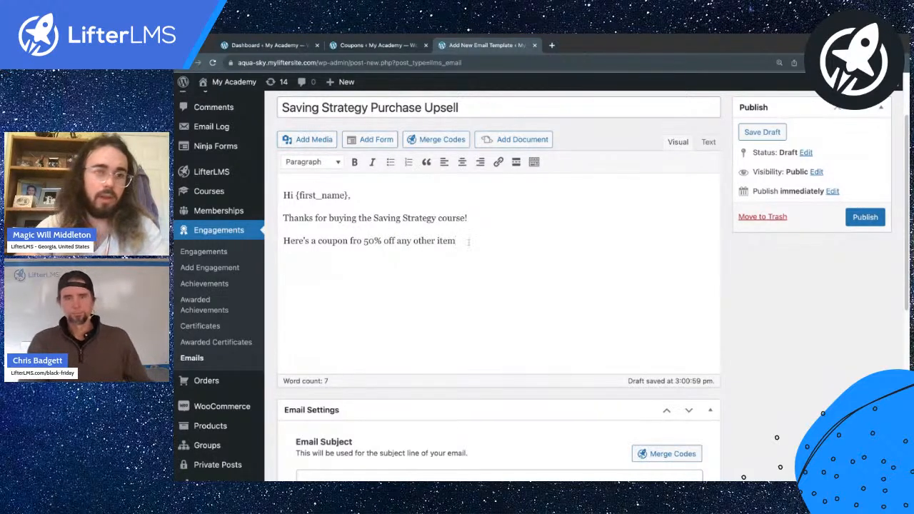
left_click(353, 241)
key("Delete")
key("Delete")
type("or")
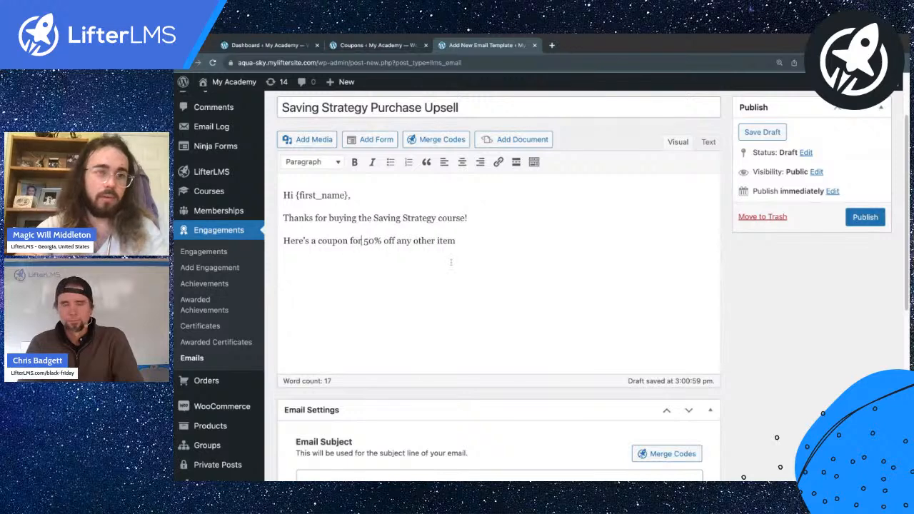
left_click(383, 47)
Step: Create a coupon titled 50OFF with a percentage discount amount of 50
left_click(360, 167)
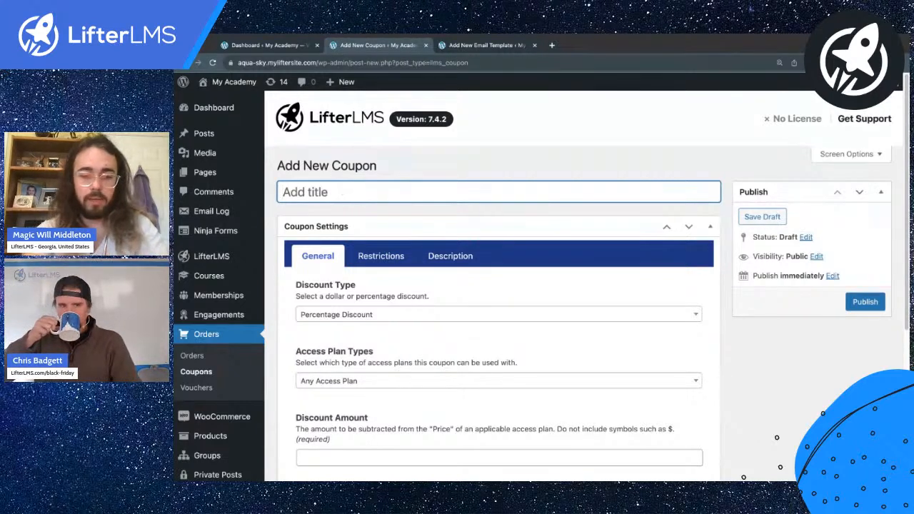
type("saving-strategy")
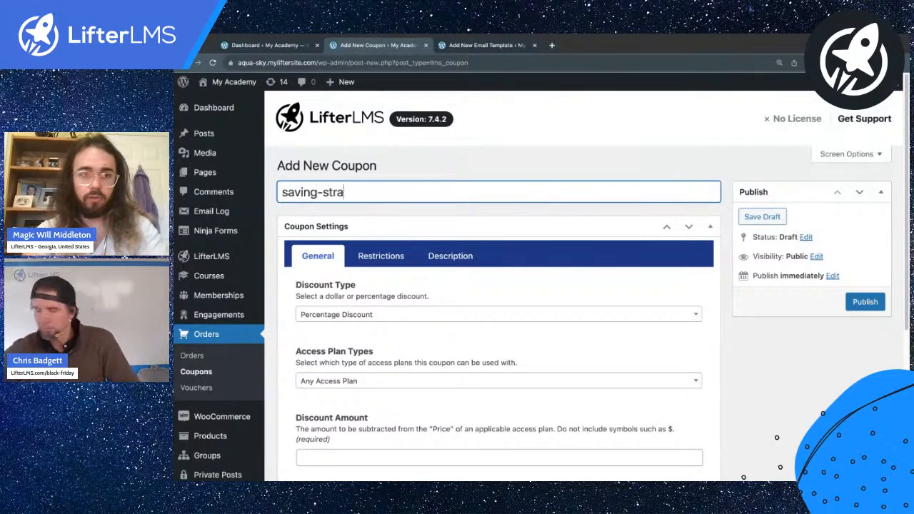
double_click(333, 193)
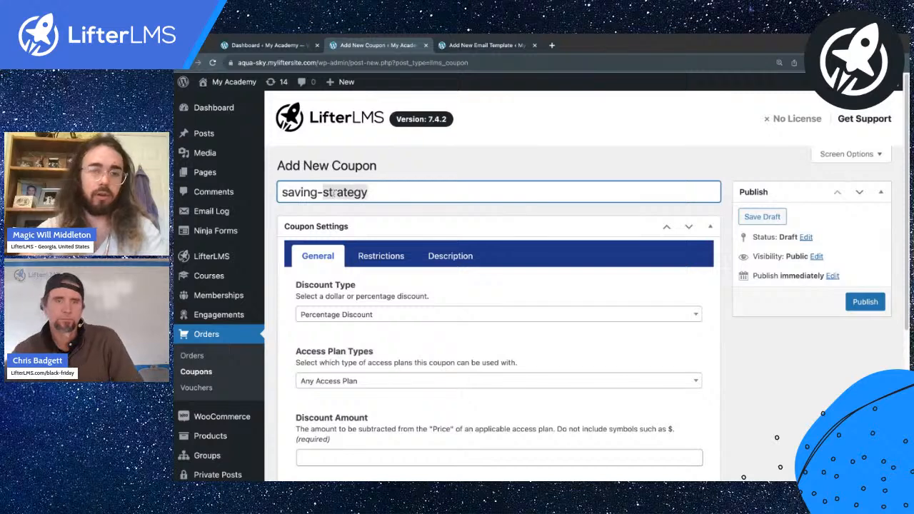
key("super+a")
type("500")
type("FF")
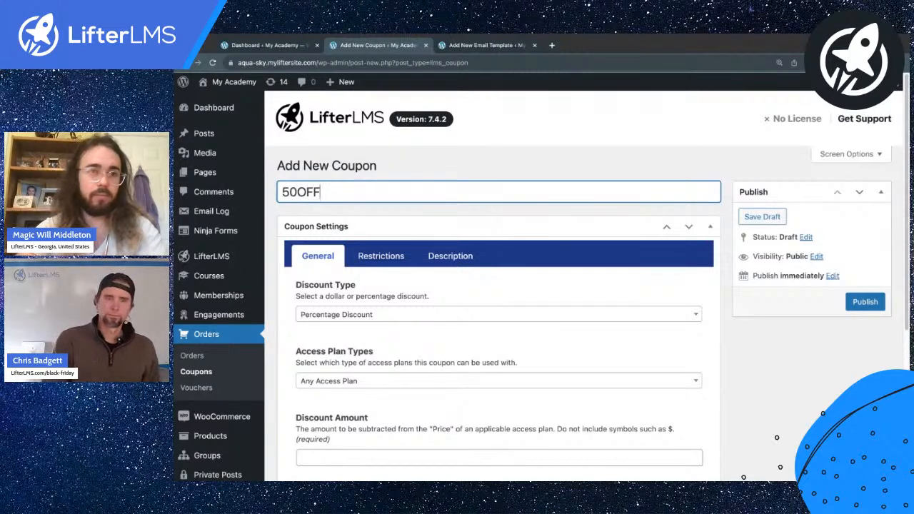
scroll(394, 356, "down", 2)
left_click(328, 407)
type("50")
scroll(338, 369, "down", 3)
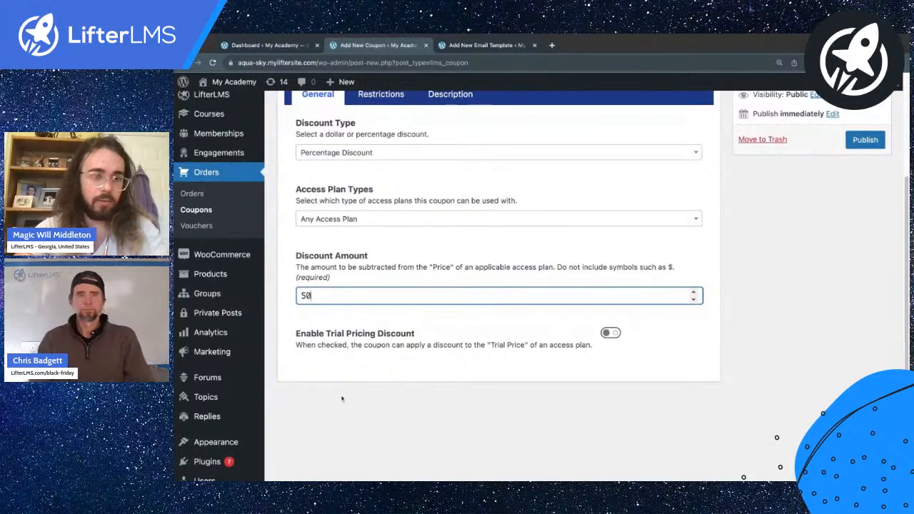
left_click(338, 370)
scroll(500, 272, "up", 3)
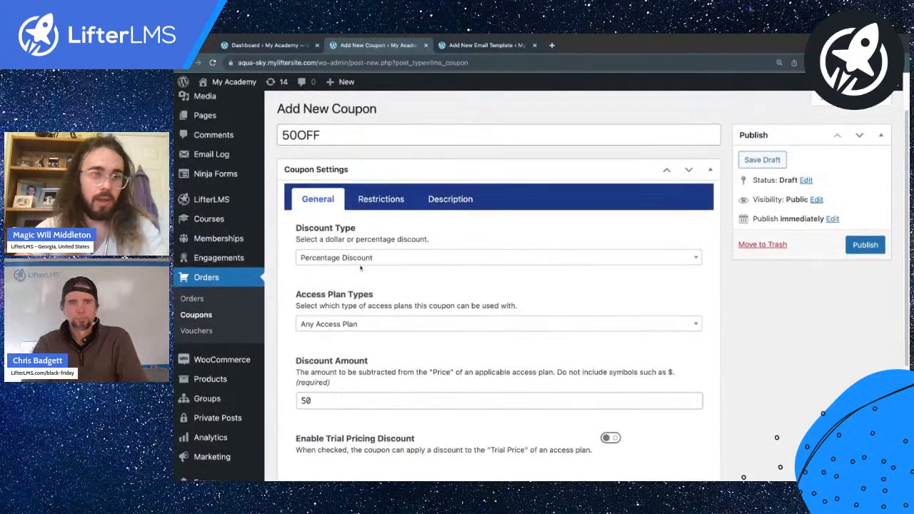
Step: After checking Restrictions, insert a hyphen to rename the coupon 50-OFF and publish it
left_click(386, 200)
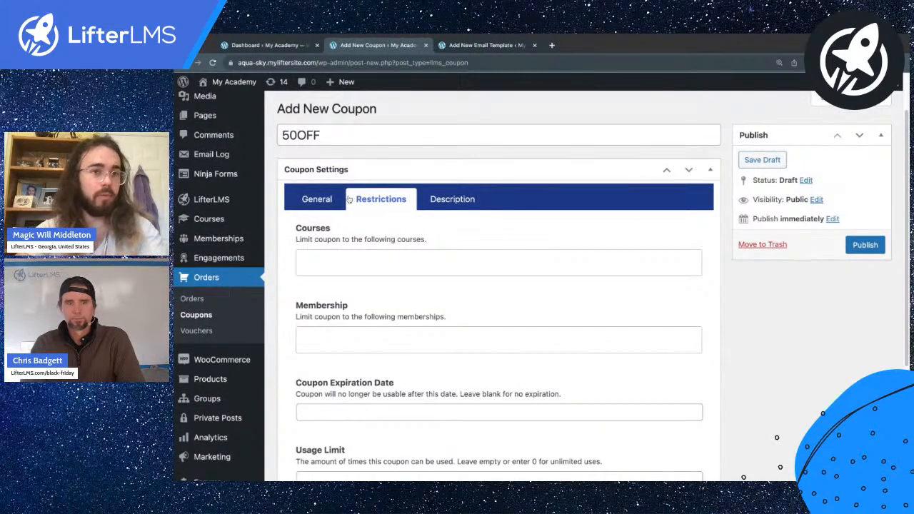
left_click(297, 135)
type("-")
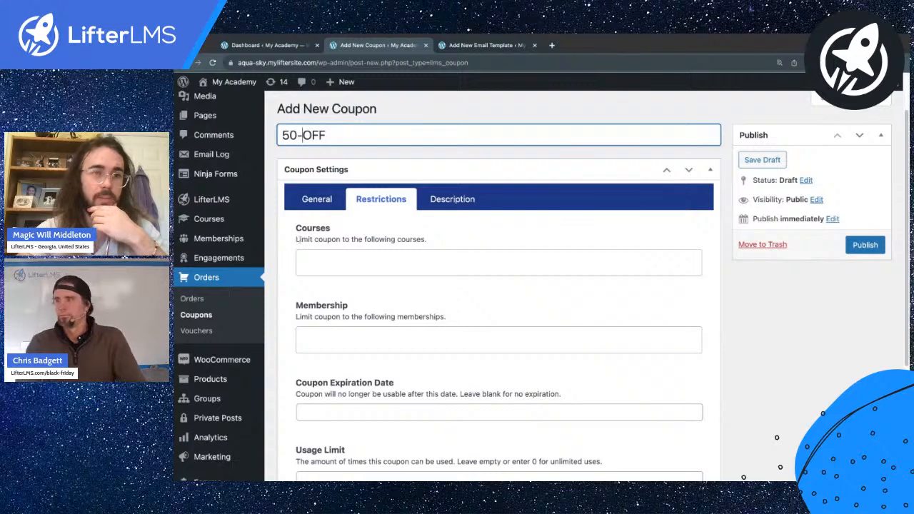
key("Return")
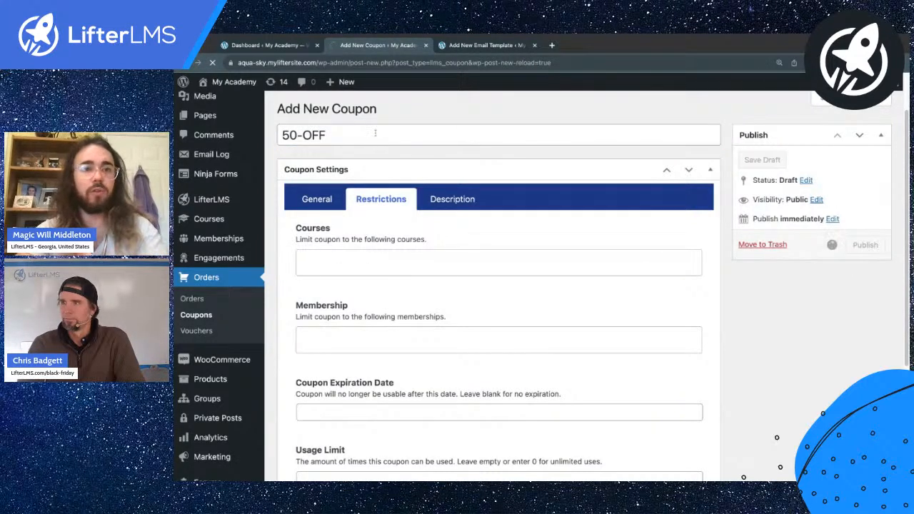
triple_click(355, 226)
key("ctrl+c")
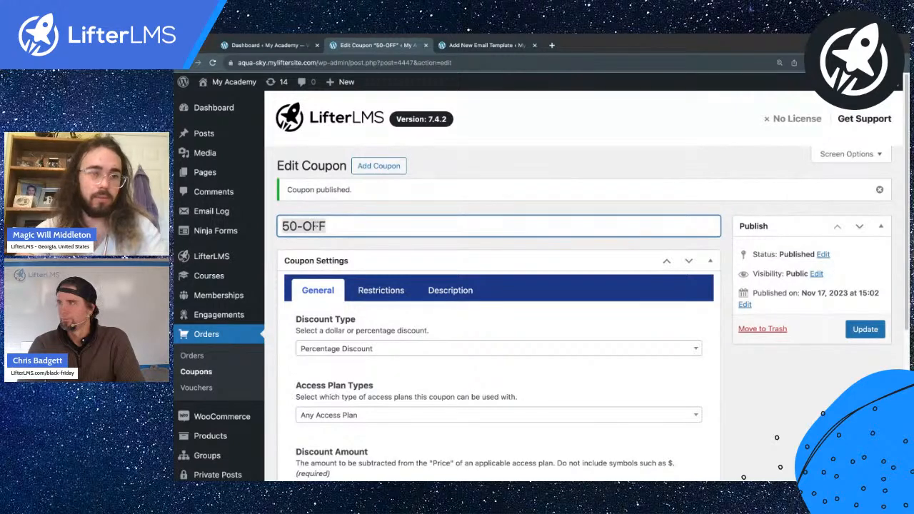
Step: Paste the code 50-OFF into the email body in bold, followed by 'Hope to see you there!'
left_click(484, 45)
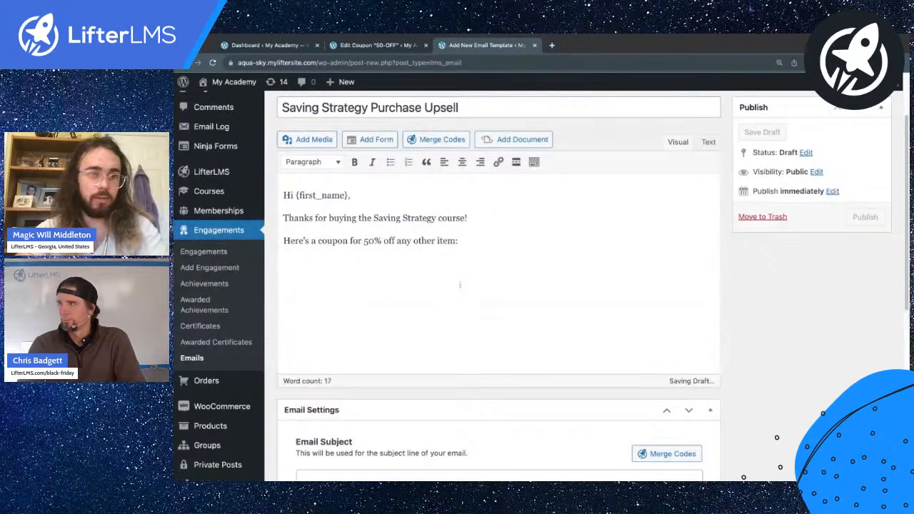
left_click(395, 301)
key("ctrl+v")
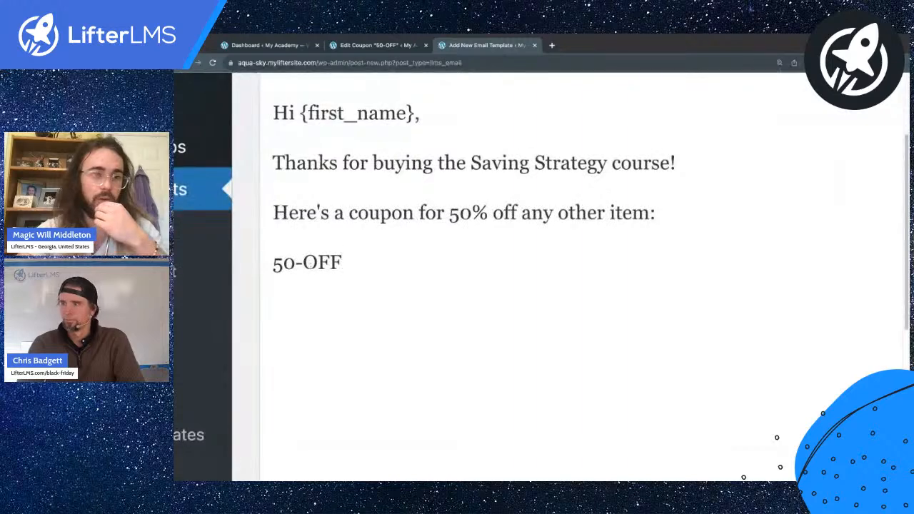
triple_click(297, 263)
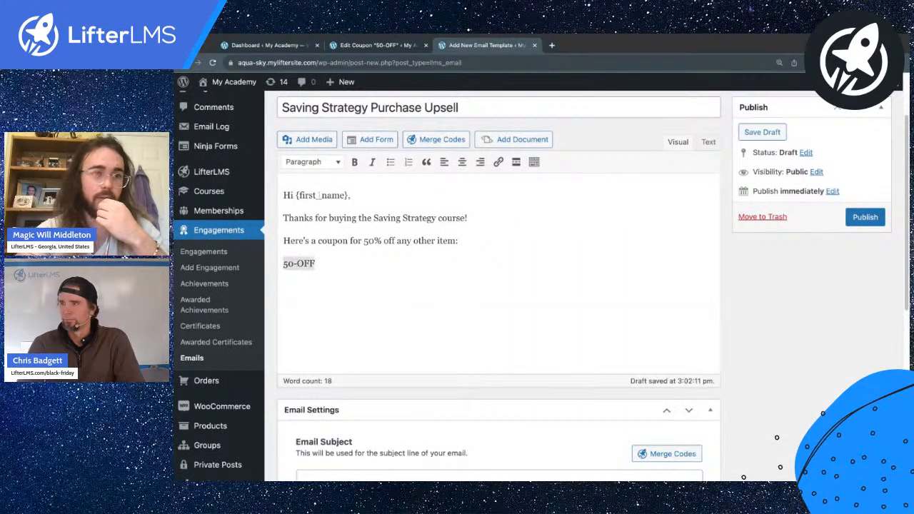
left_click(355, 162)
left_click(337, 276)
key("Return")
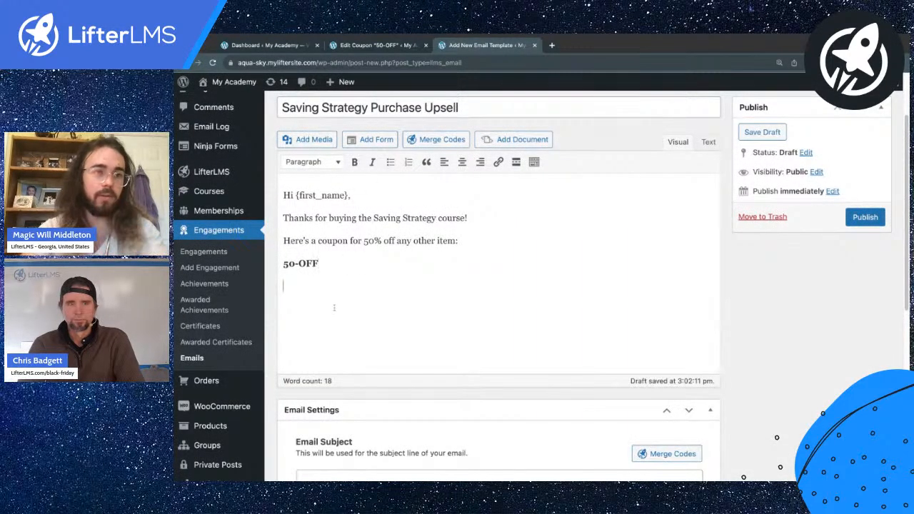
type("Hope to see you there!")
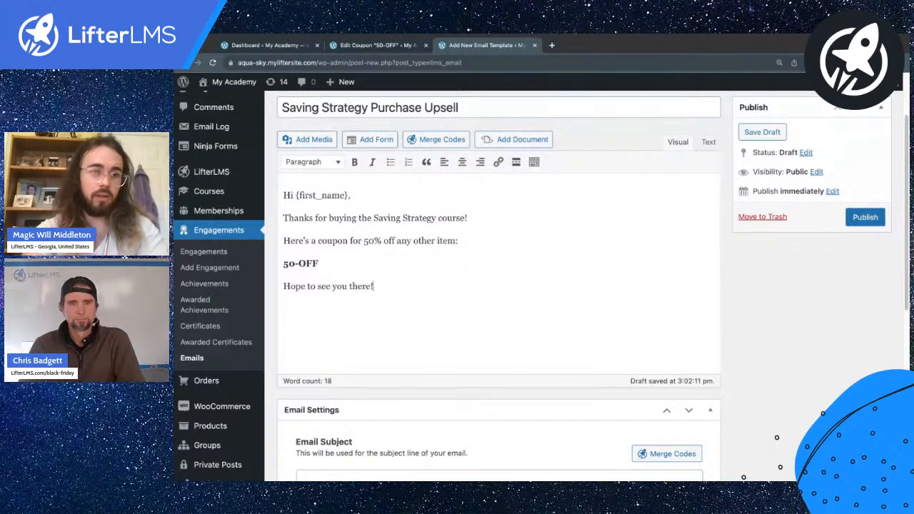
Step: Confirm the Email To recipient uses the {student_email} merge code
scroll(516, 275, "down", 5)
scroll(516, 275, "up", 3)
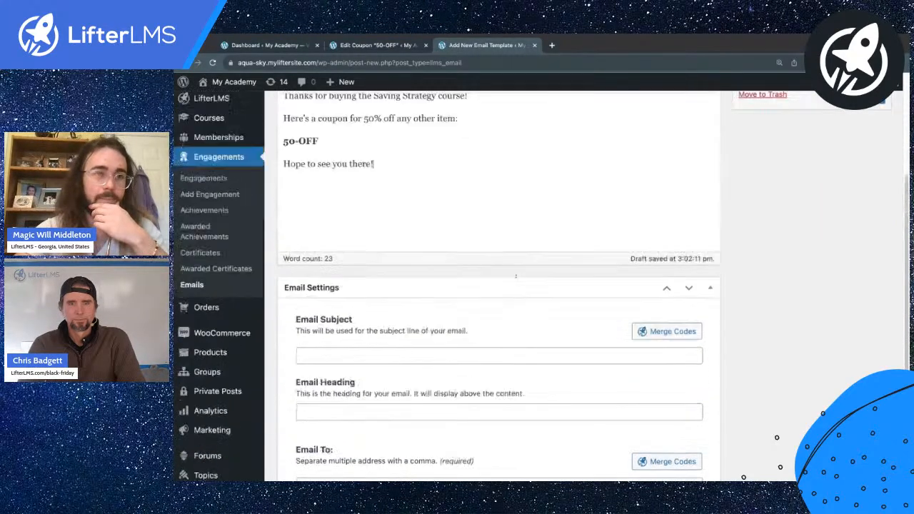
scroll(516, 275, "down", 5)
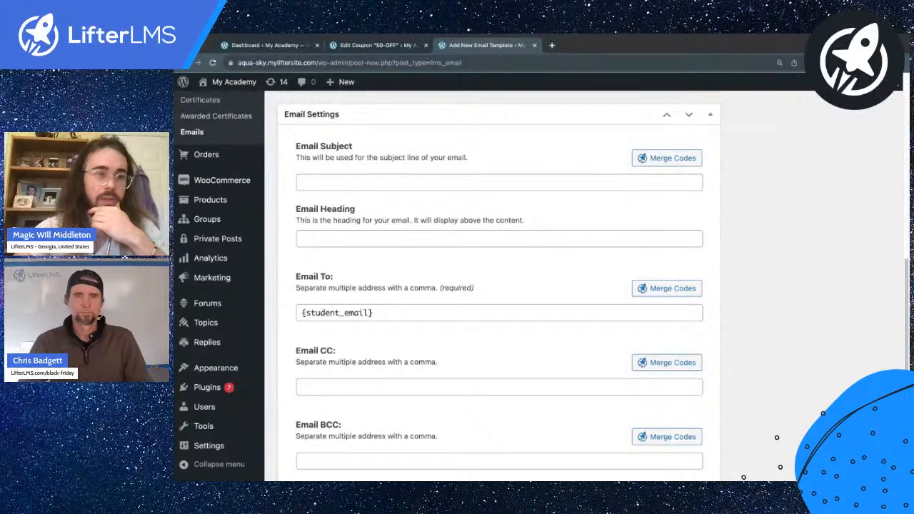
left_click(360, 313)
left_click(667, 288)
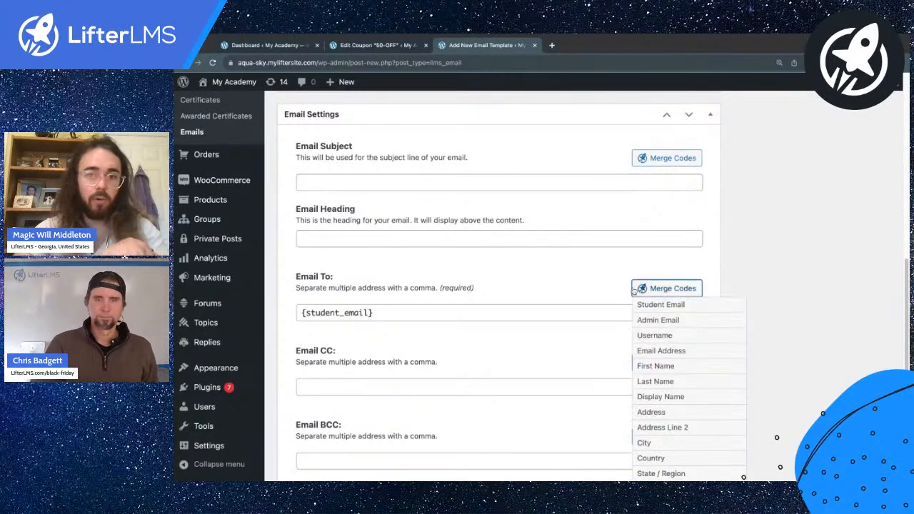
left_click(461, 279)
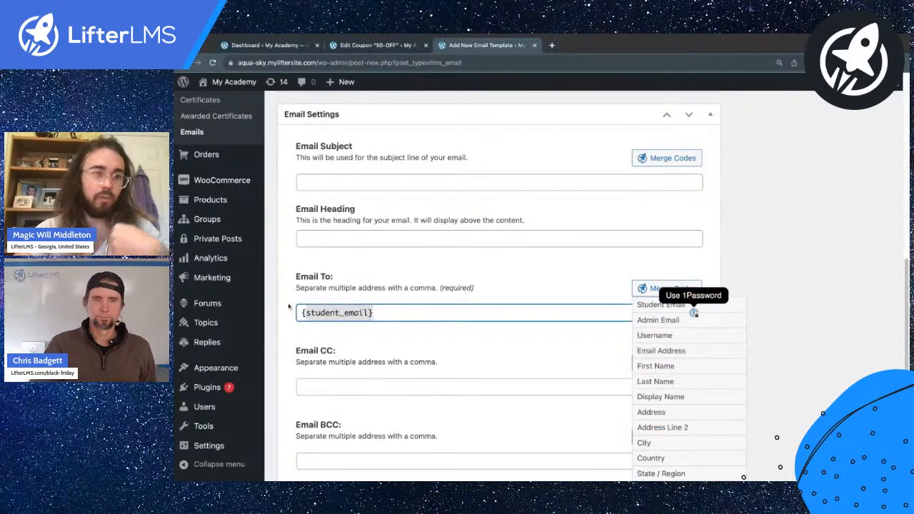
left_click(276, 287)
Step: Set the email subject to 'A sweet discount for signing up!'
scroll(322, 246, "up", 3)
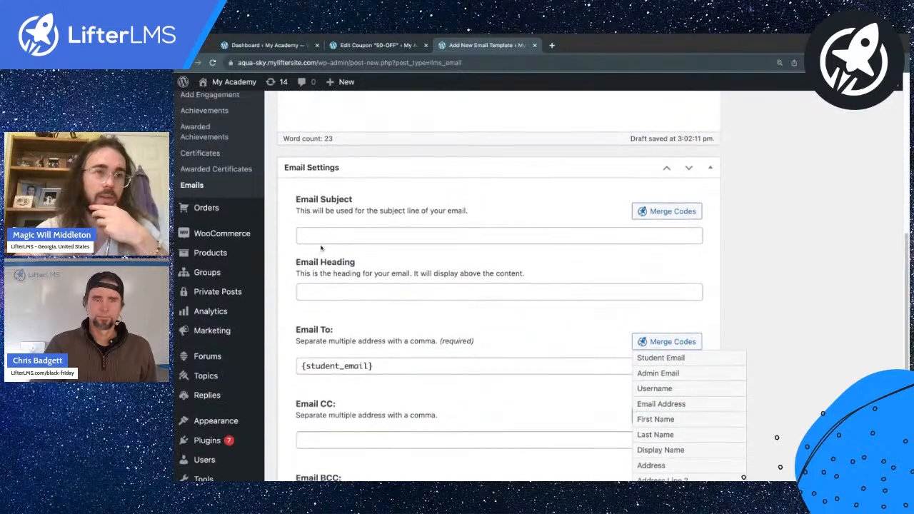
scroll(320, 286, "up", 5)
scroll(315, 351, "down", 3)
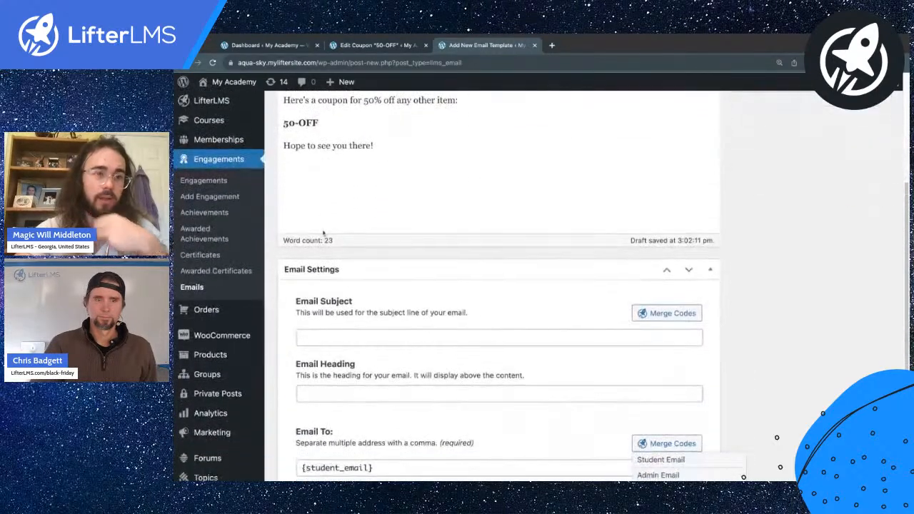
left_click(315, 339)
type("A swe")
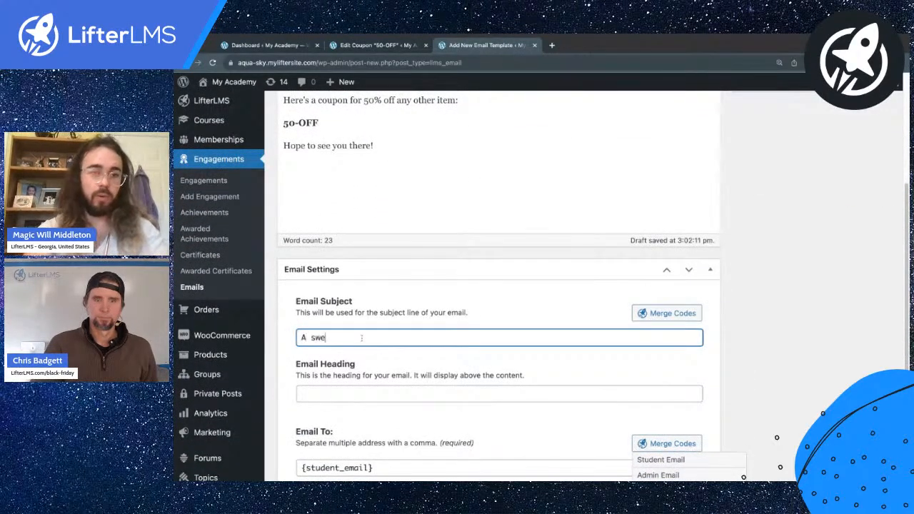
key("BackSpace")
key("BackSpace")
type("s")
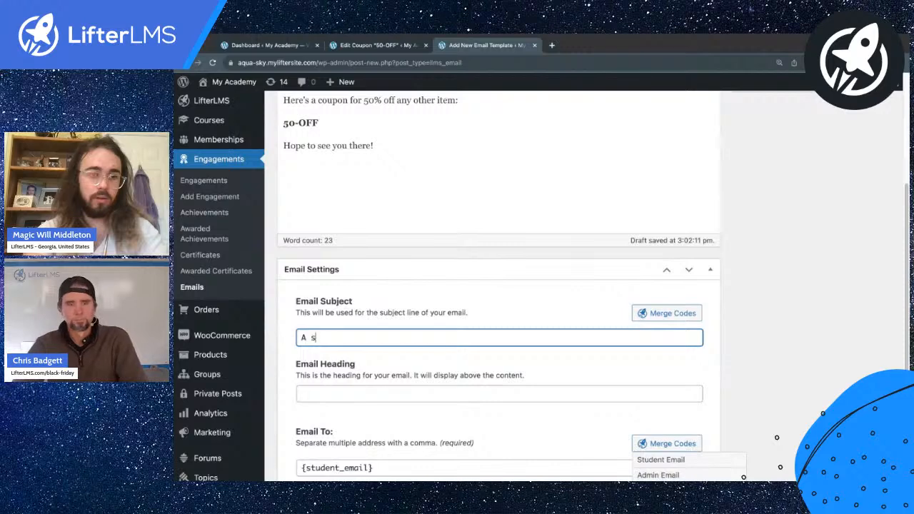
type("weet discount for ")
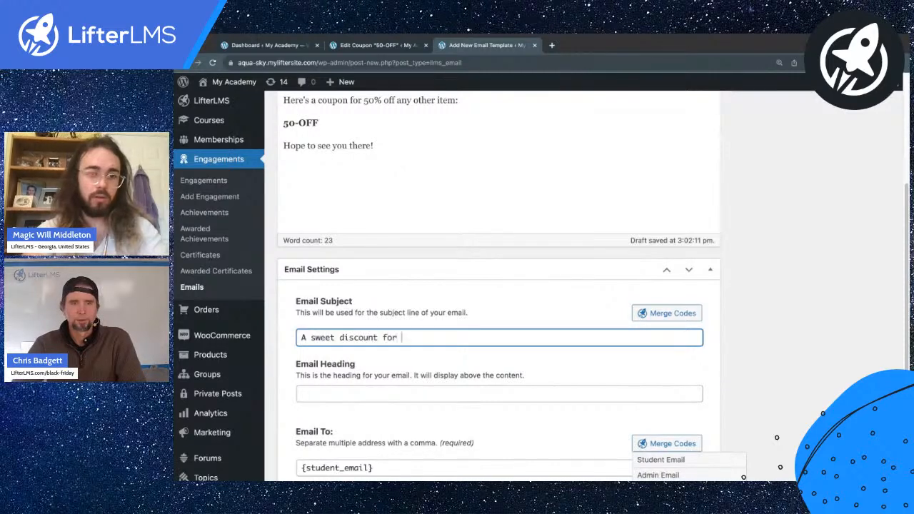
type("signing up!")
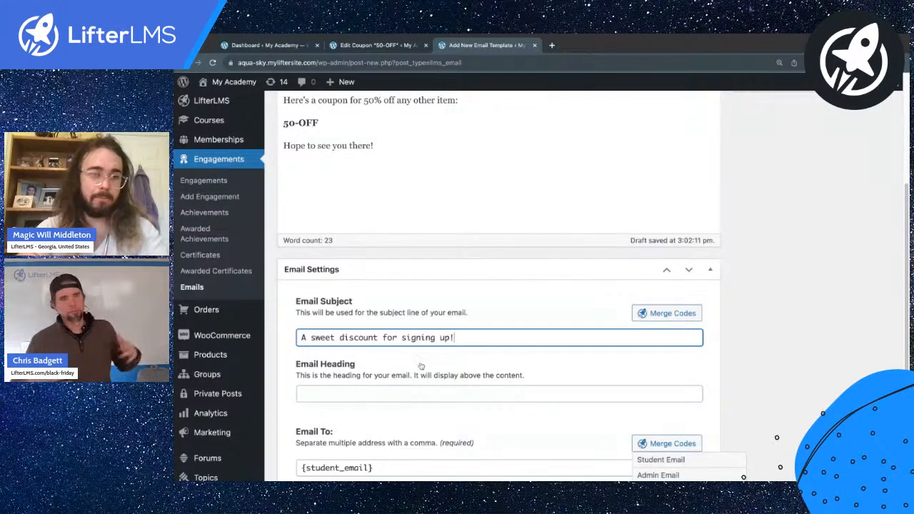
Step: Enter an admin address in the Email BCC field
scroll(421, 365, "down", 3)
scroll(421, 367, "down", 2)
left_click(330, 409)
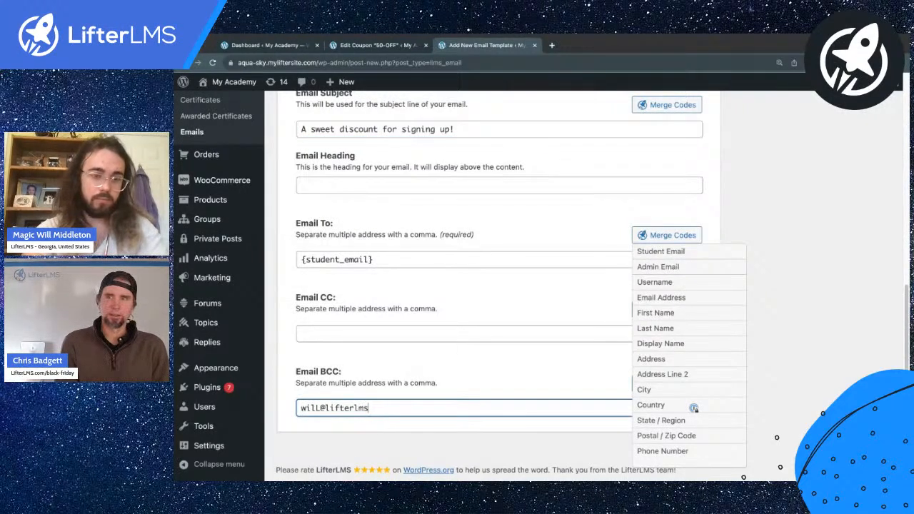
Step: Finish the BCC address and review the merge codes available for BCC
left_click(282, 387)
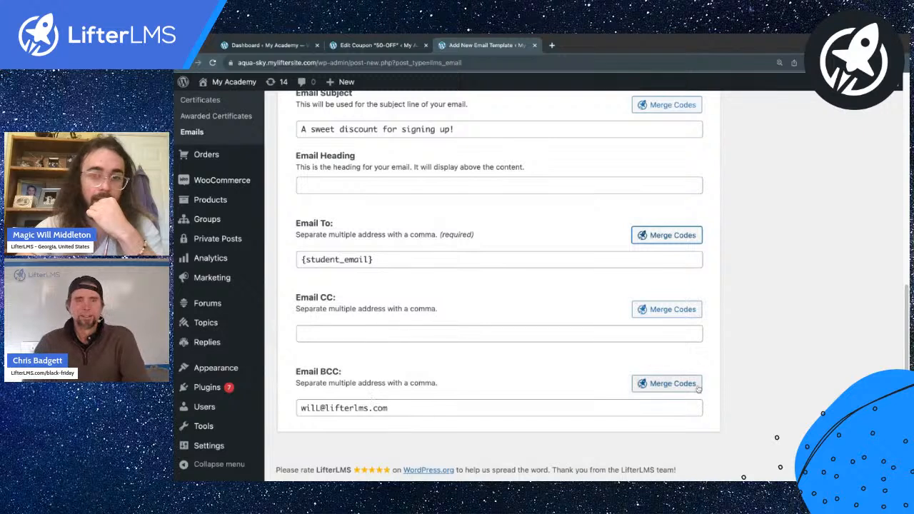
left_click(686, 390)
scroll(686, 390, "down", 3)
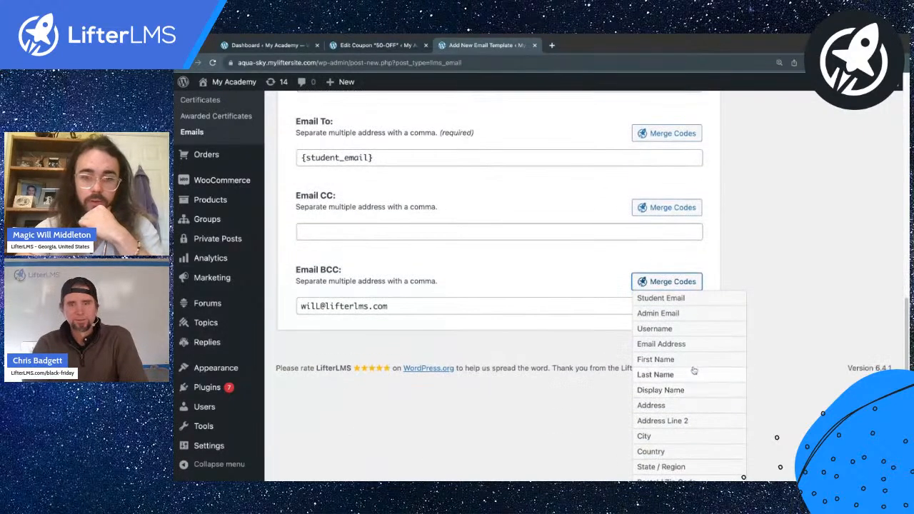
scroll(313, 332, "up", 3)
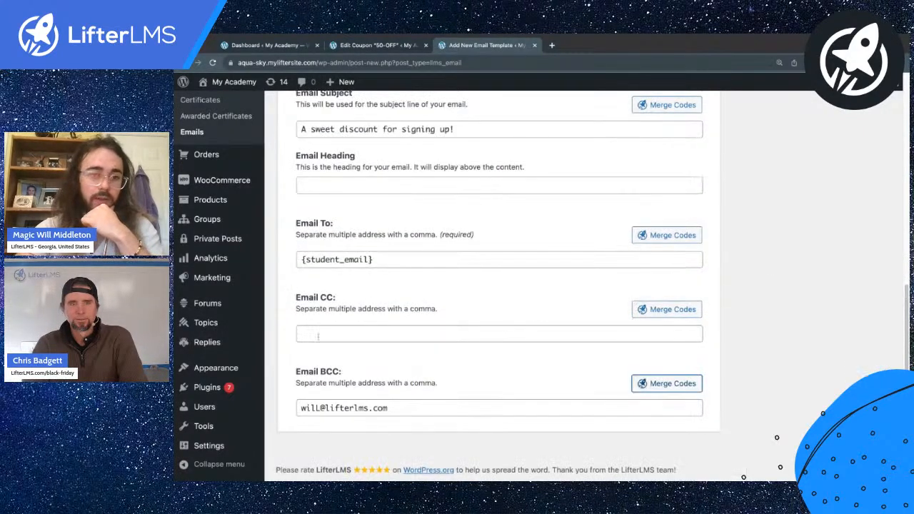
scroll(412, 381, "up", 2)
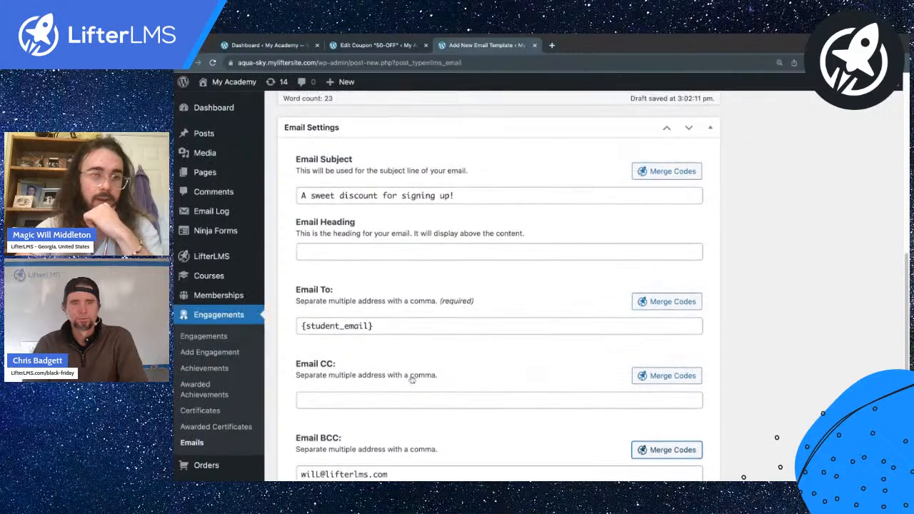
scroll(327, 331, "down", 1)
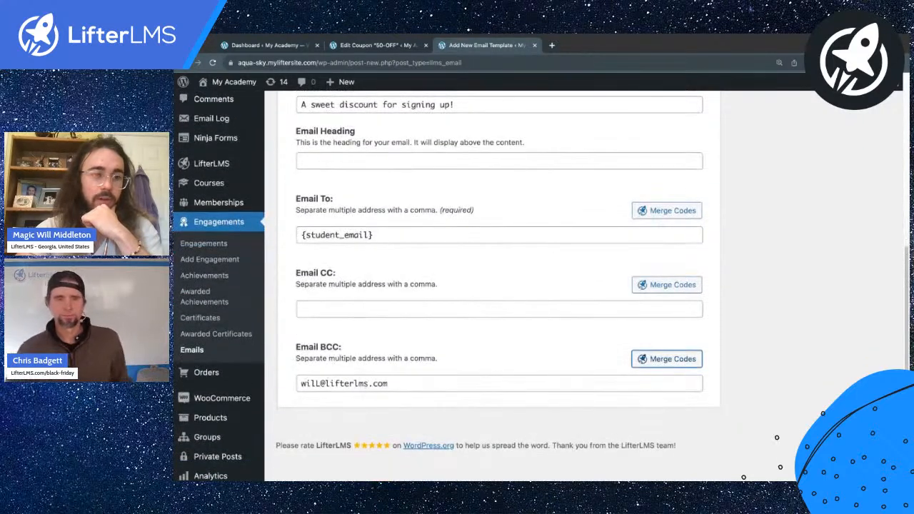
scroll(381, 373, "up", 5)
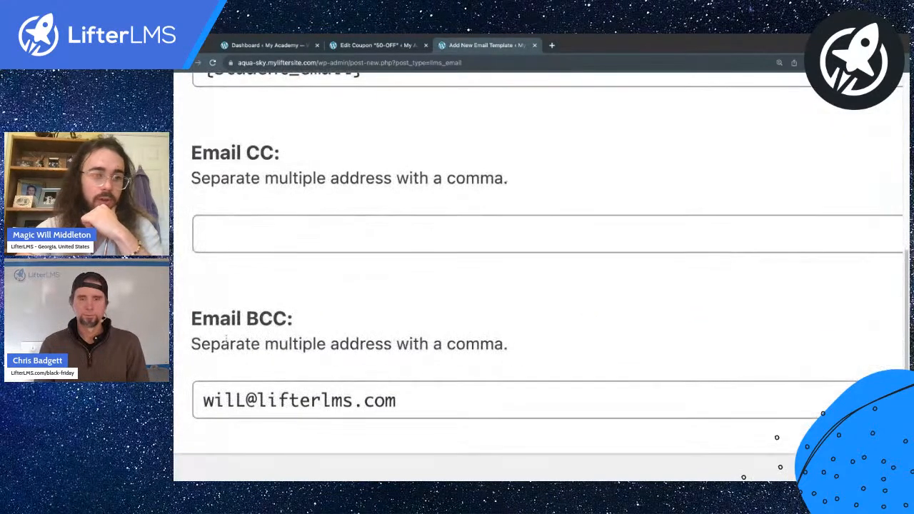
Step: Review the Email Settings box, then return to the email body and Publish box
left_click_drag(192, 343, 508, 345)
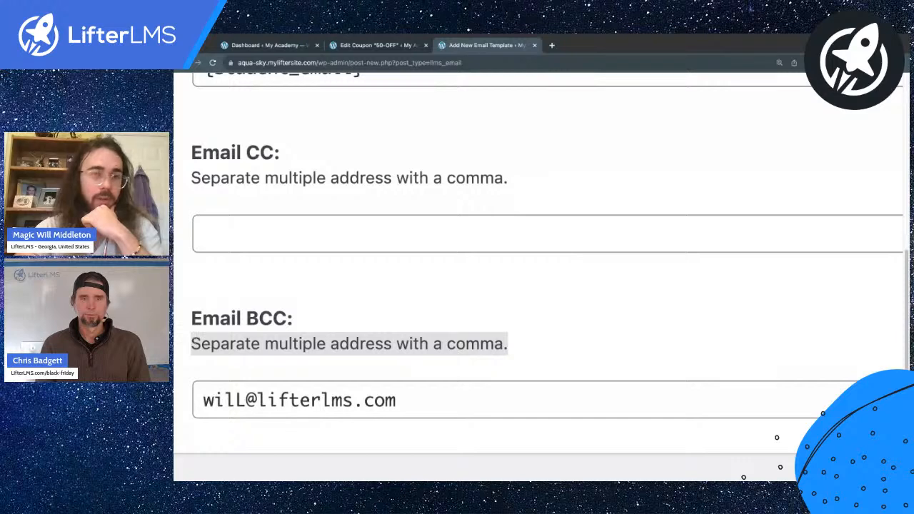
scroll(386, 387, "down", 5)
left_click(387, 386)
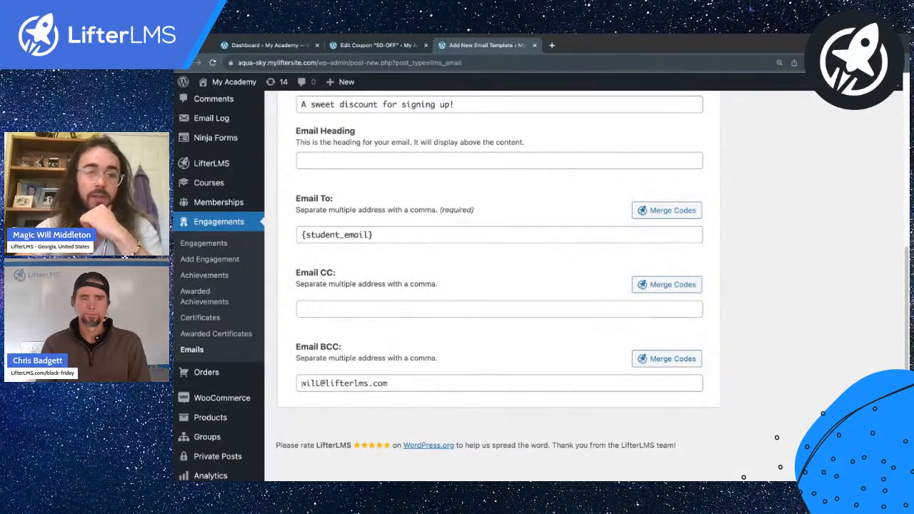
left_click_drag(301, 384, 400, 385)
left_click(394, 384)
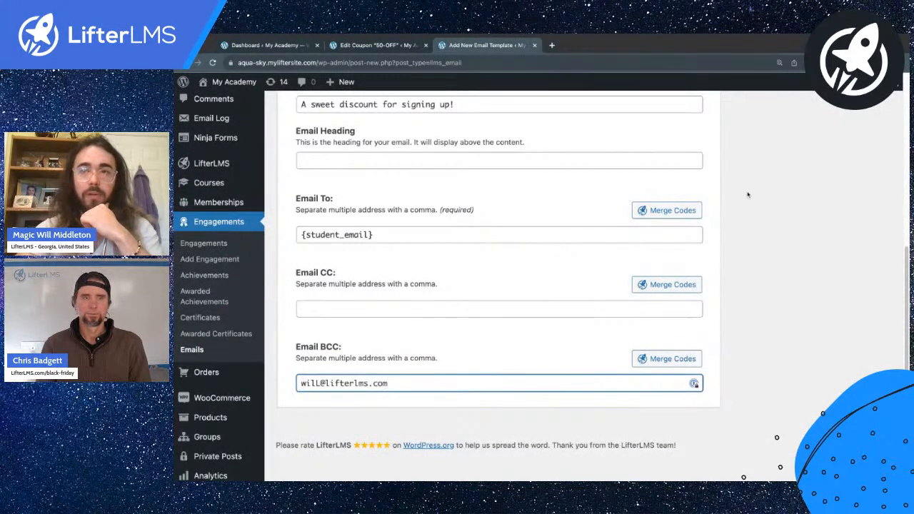
left_click(857, 42)
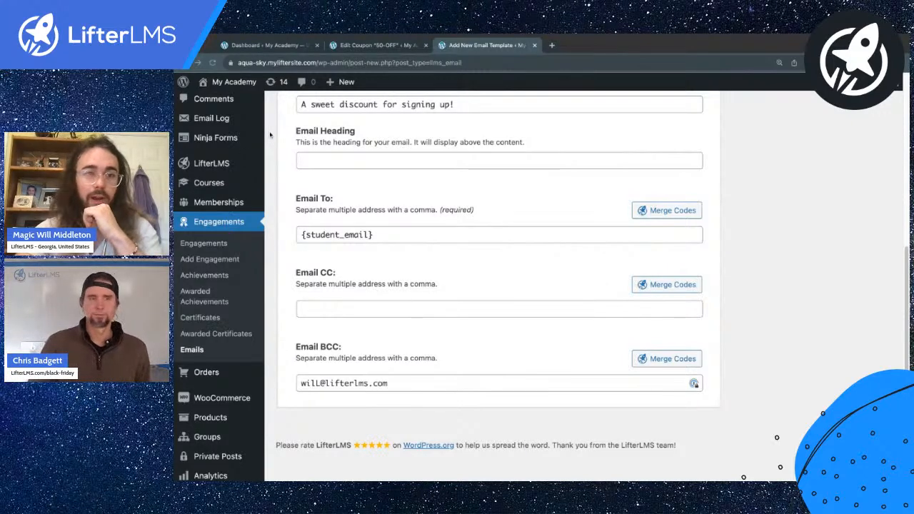
left_click(270, 136)
scroll(386, 365, "up", 5)
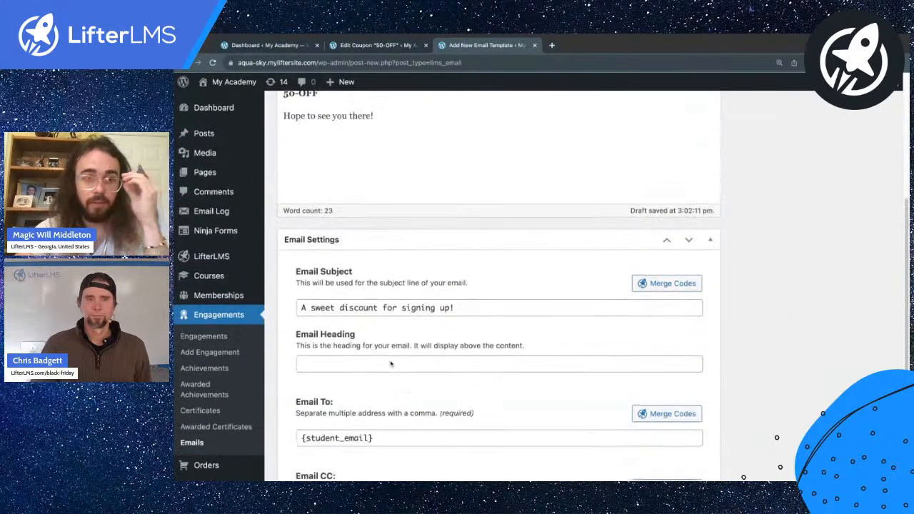
Step: Publish the Saving Strategy Purchase Upsell email template
left_click(865, 180)
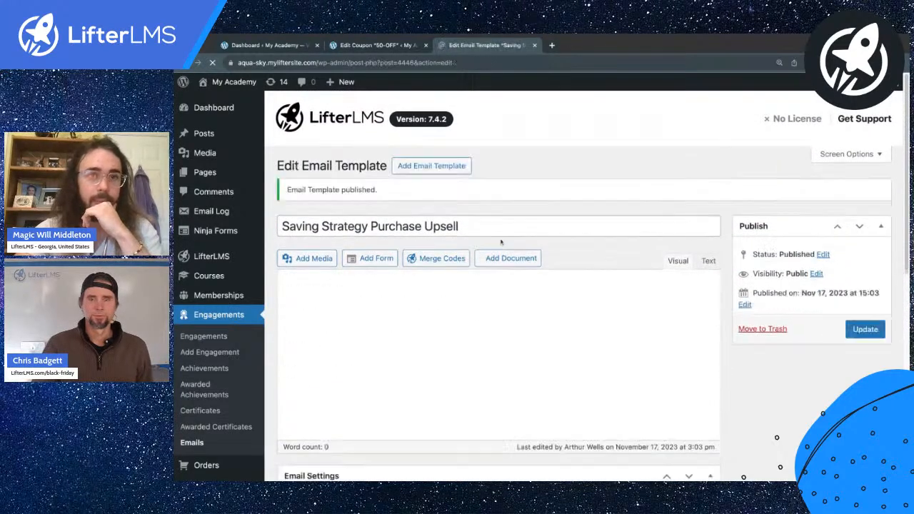
scroll(369, 214, "down", 2)
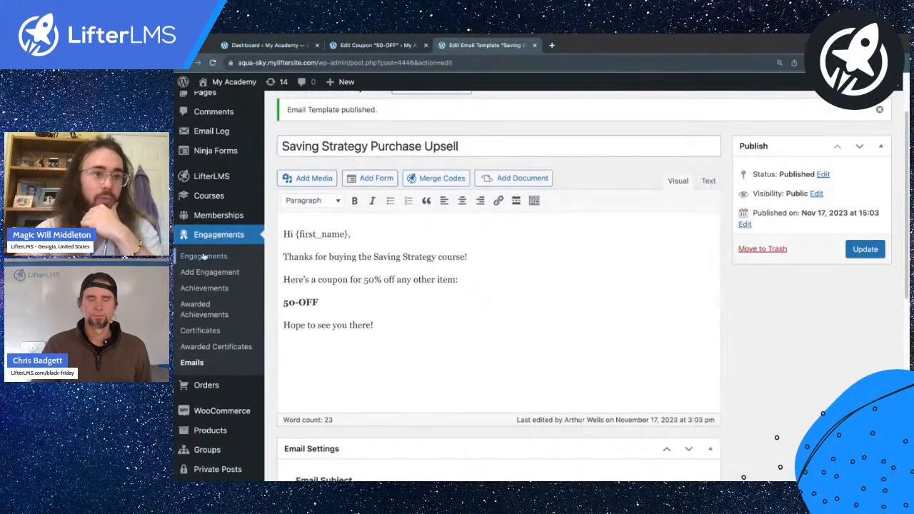
left_click(220, 275)
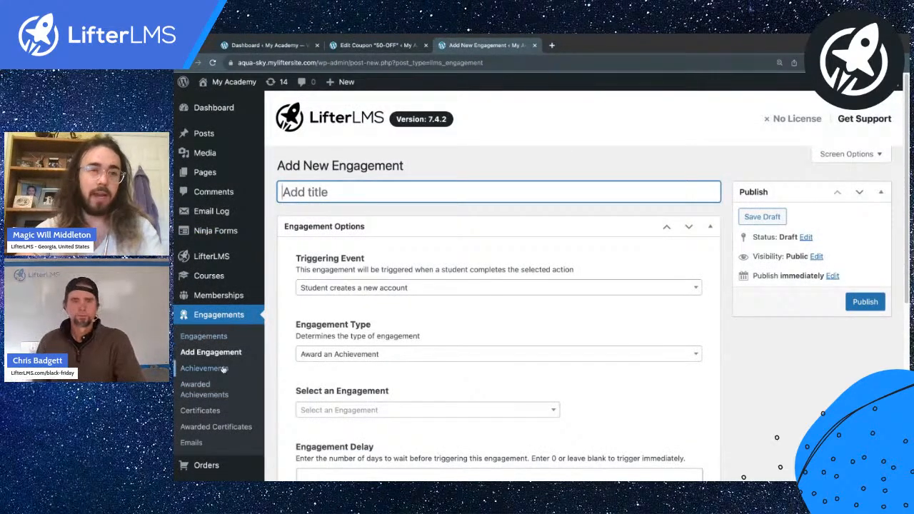
Step: Title the engagement Saving Strategy Upsell and trigger it when a student enrolls in Saving Strategy
type("Saving Strategy Upsell")
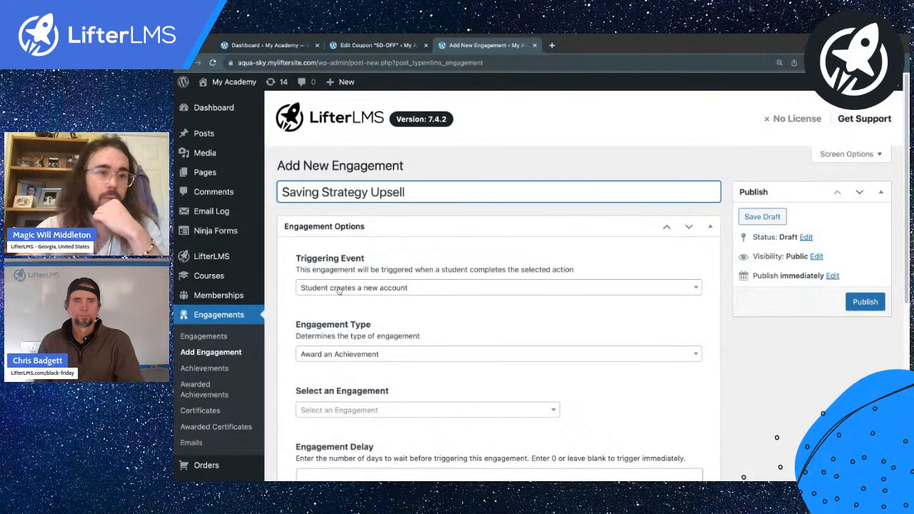
left_click(338, 288)
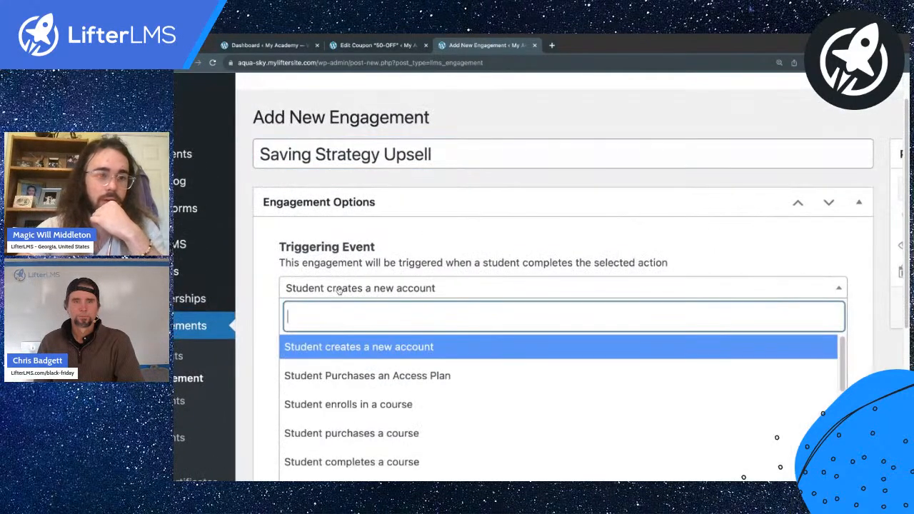
left_click(348, 404)
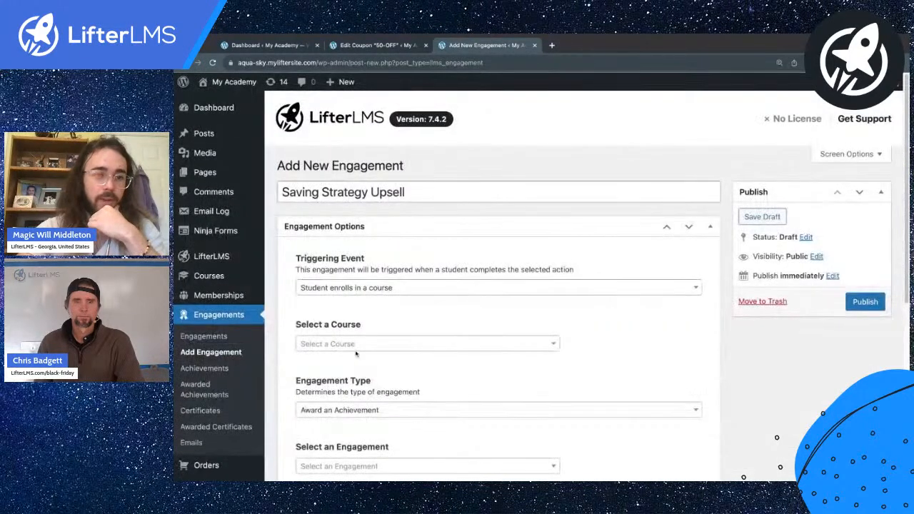
scroll(358, 354, "down", 1)
left_click(348, 307)
scroll(348, 345, "down", 5)
left_click(348, 420)
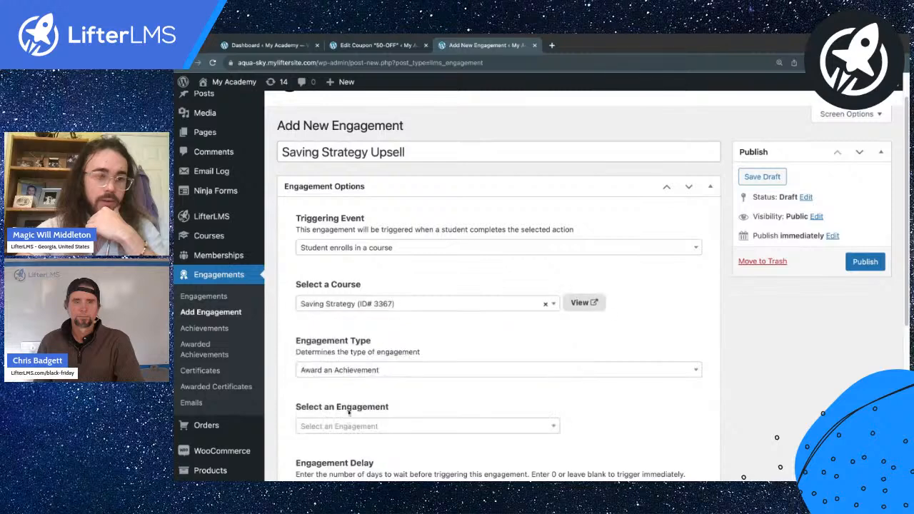
scroll(351, 419, "down", 2)
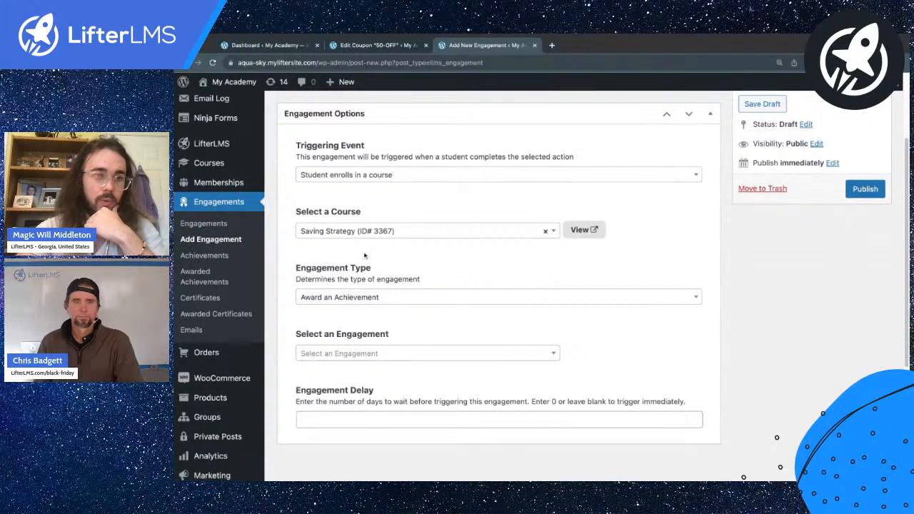
Step: Make the engagement send the Saving Strategy Purchase Upsell email and publish it
left_click(332, 299)
left_click(340, 379)
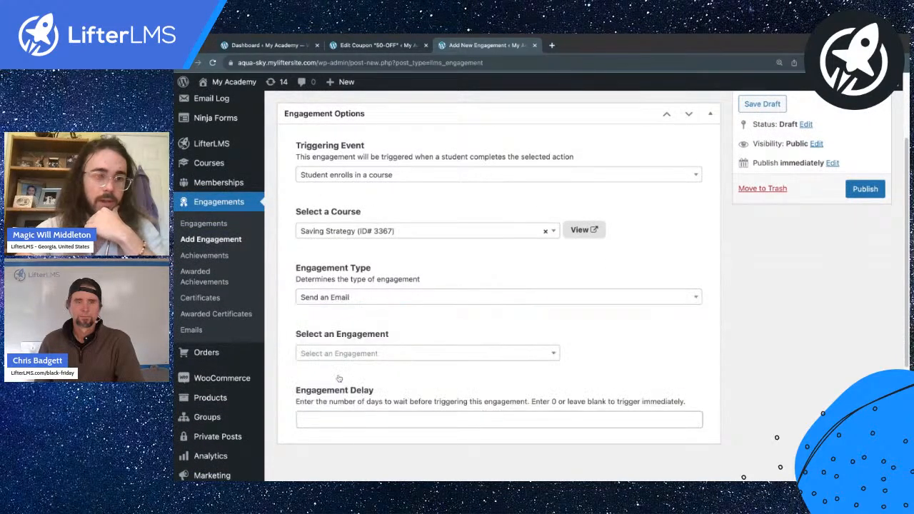
left_click(332, 354)
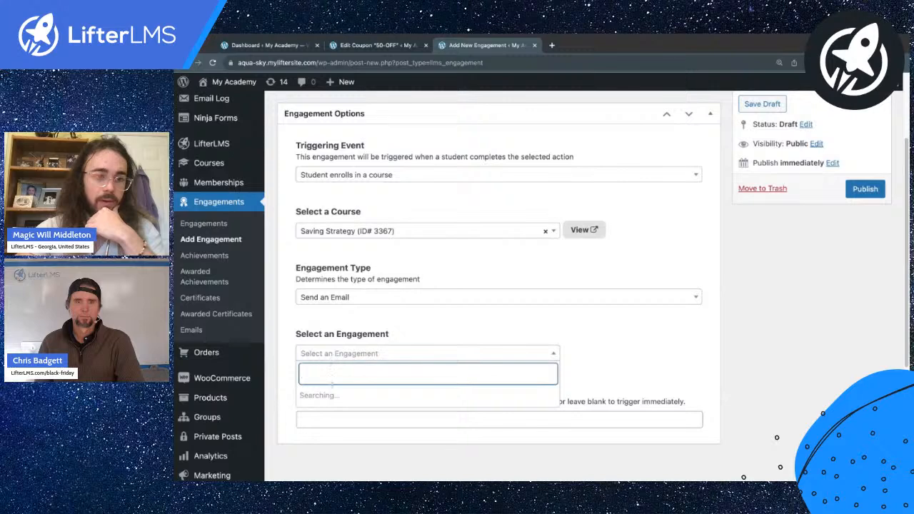
left_click(333, 396)
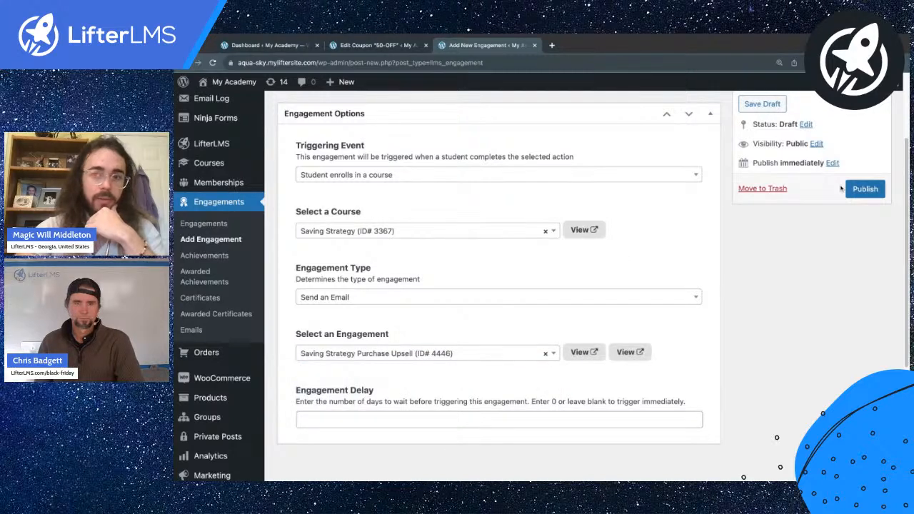
scroll(399, 370, "up", 3)
scroll(399, 370, "down", 1)
left_click(372, 421)
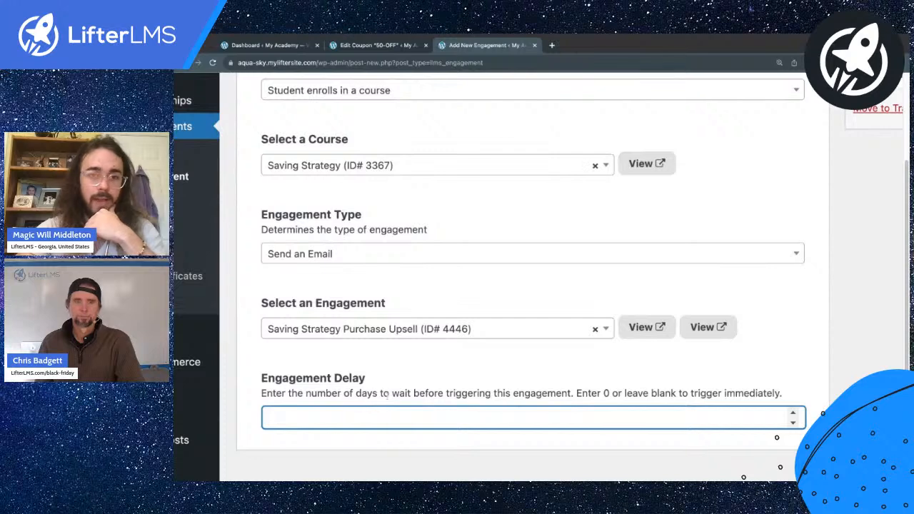
scroll(533, 286, "down", 3)
left_click(865, 189)
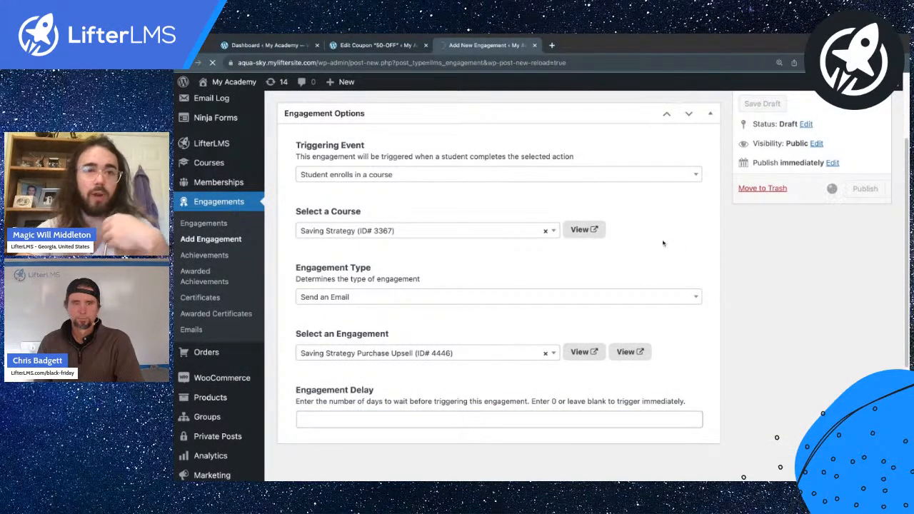
scroll(509, 288, "down", 3)
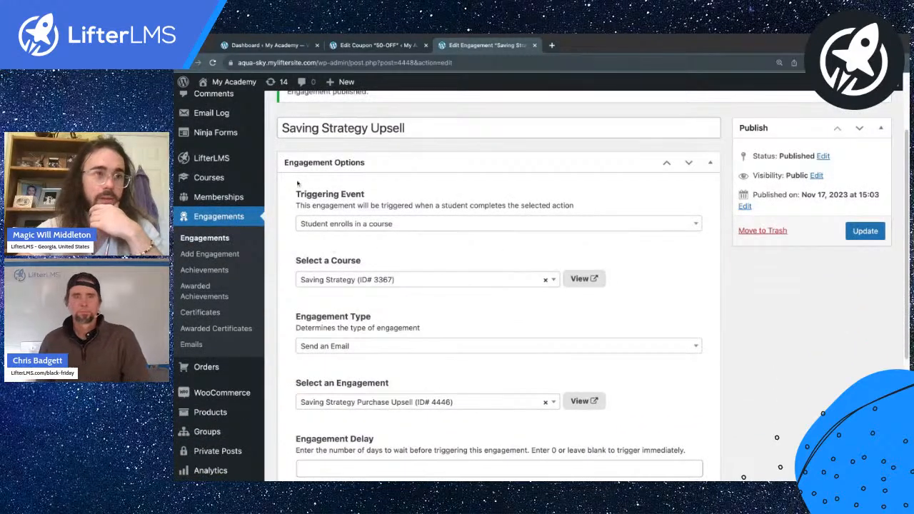
scroll(327, 263, "down", 1)
Step: Open the Courses list in a new tab and start editing the Saving Strategy course
mouse_move(208, 161)
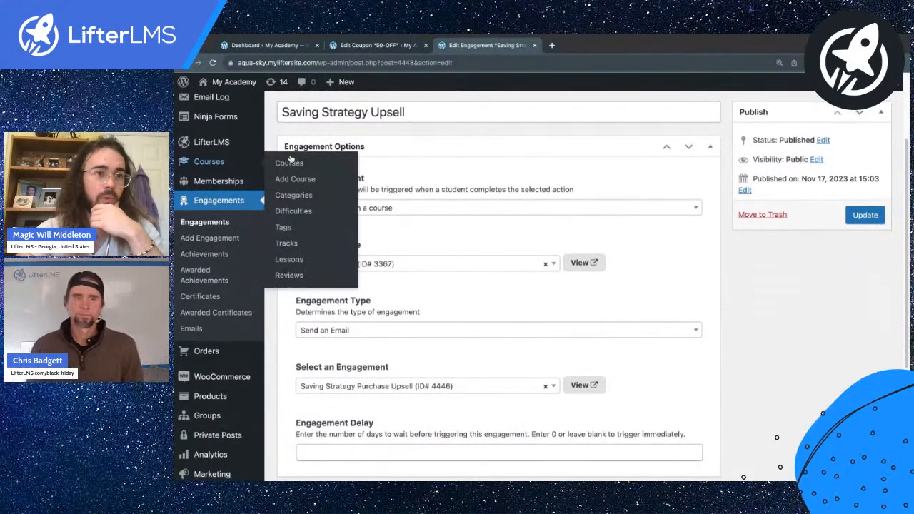
left_click(294, 164, "super")
left_click(572, 51)
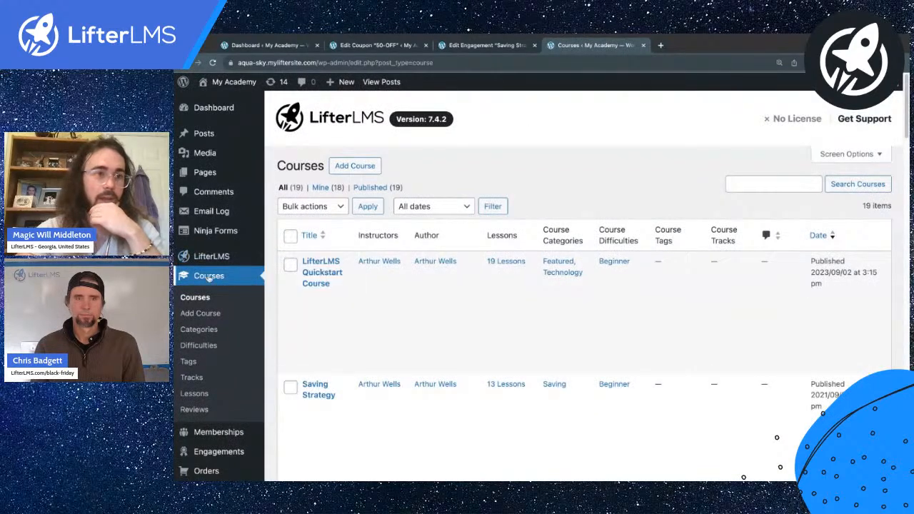
scroll(214, 286, "down", 5)
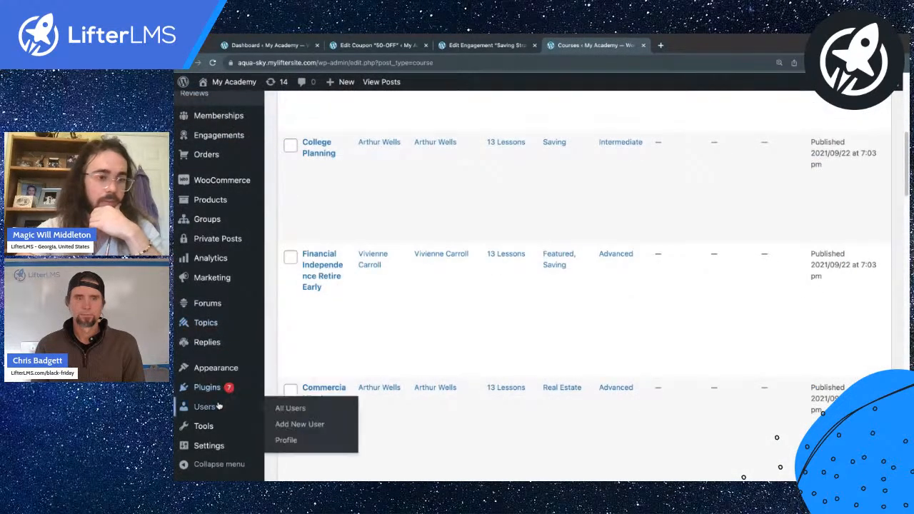
left_click(219, 406)
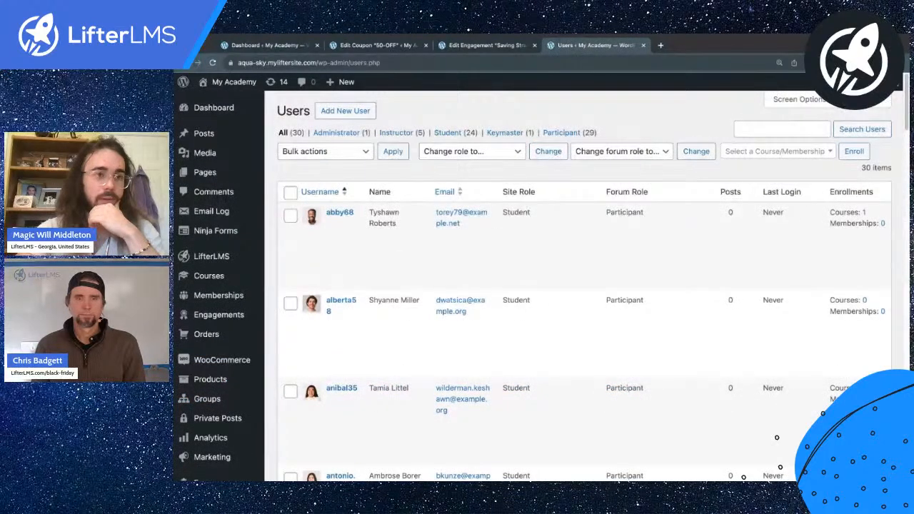
left_click(213, 278)
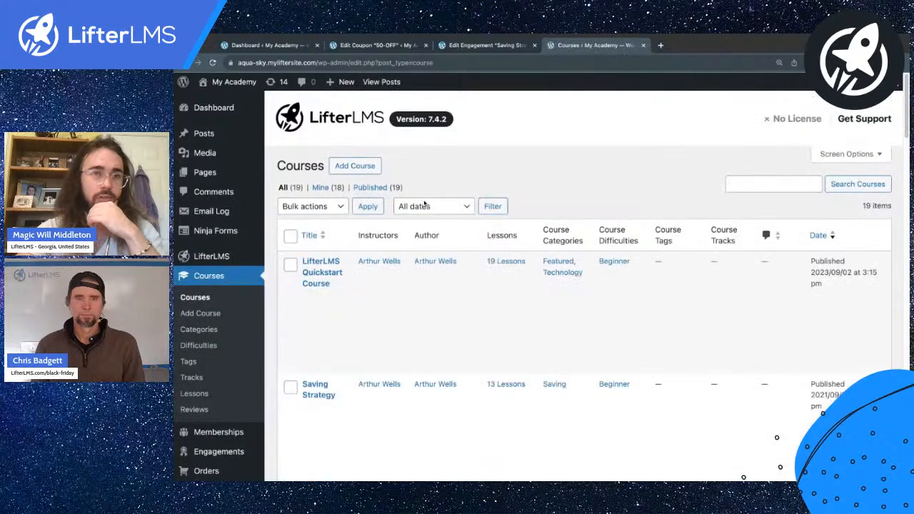
scroll(333, 334, "down", 2)
left_click(319, 285)
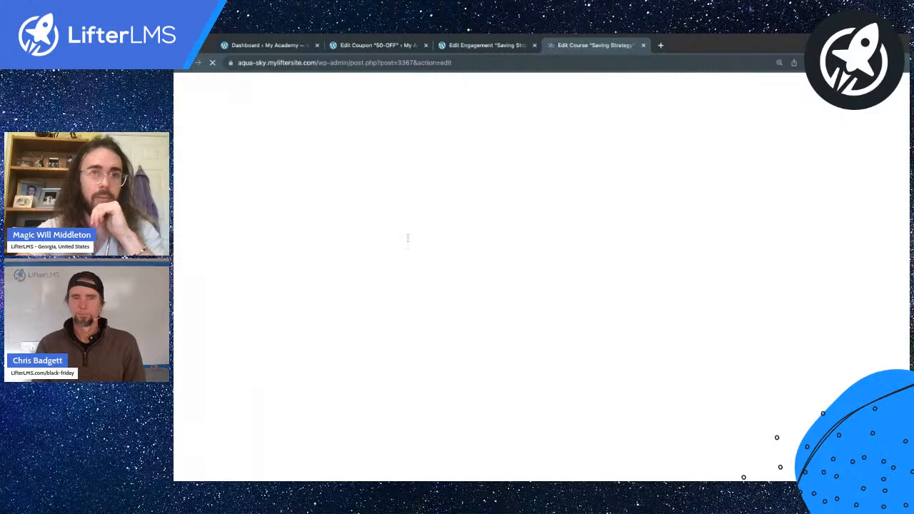
Step: Mark the A La Carte Course access plan as free and save the access plans
scroll(439, 230, "down", 12)
scroll(440, 230, "up", 3)
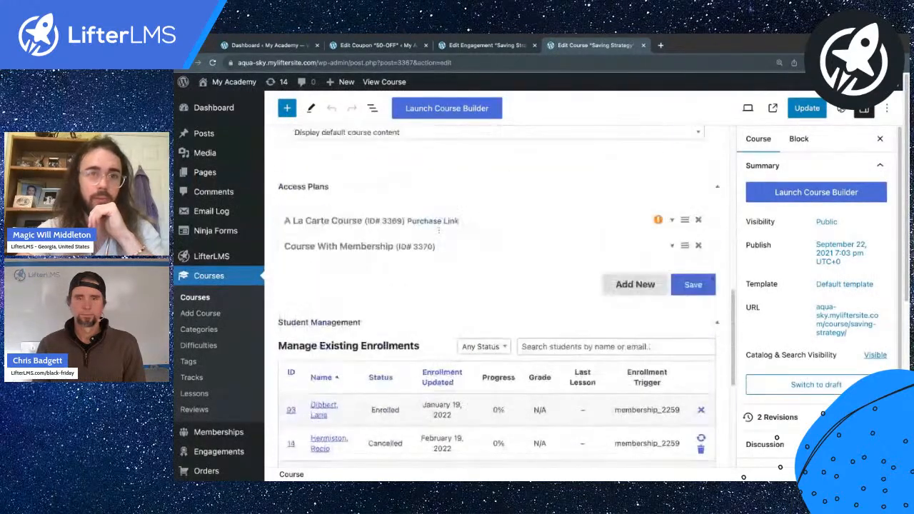
left_click(500, 221)
left_click(645, 280)
scroll(686, 271, "down", 3)
scroll(703, 264, "down", 3)
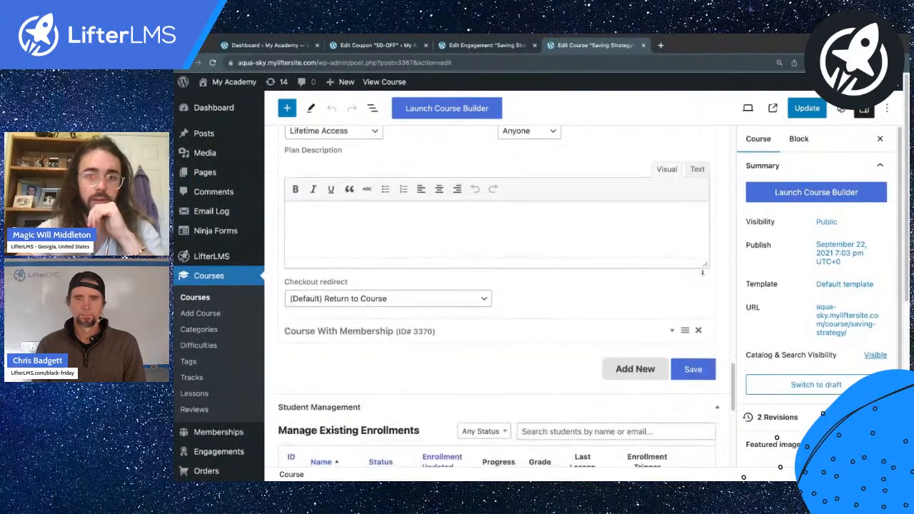
left_click(693, 370)
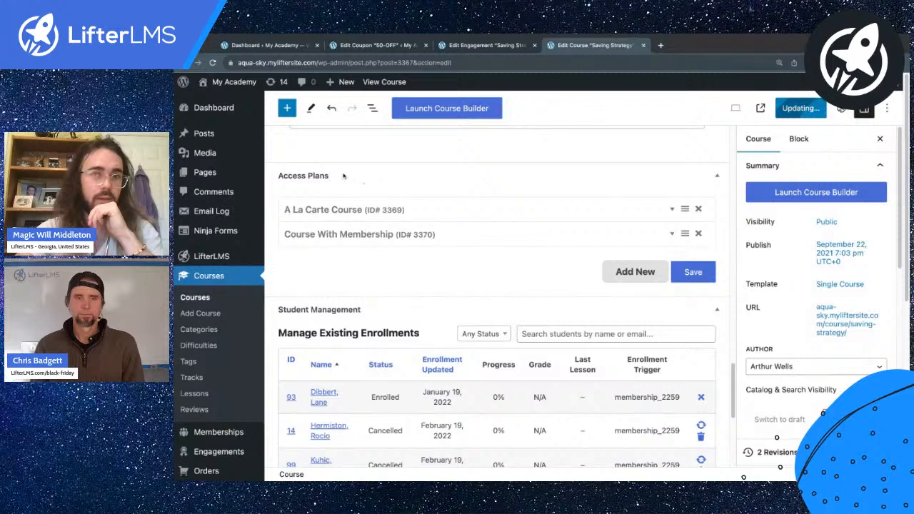
Step: Select the A La Carte plan's Purchase Link text and open the Users menu's context menu
triple_click(423, 212)
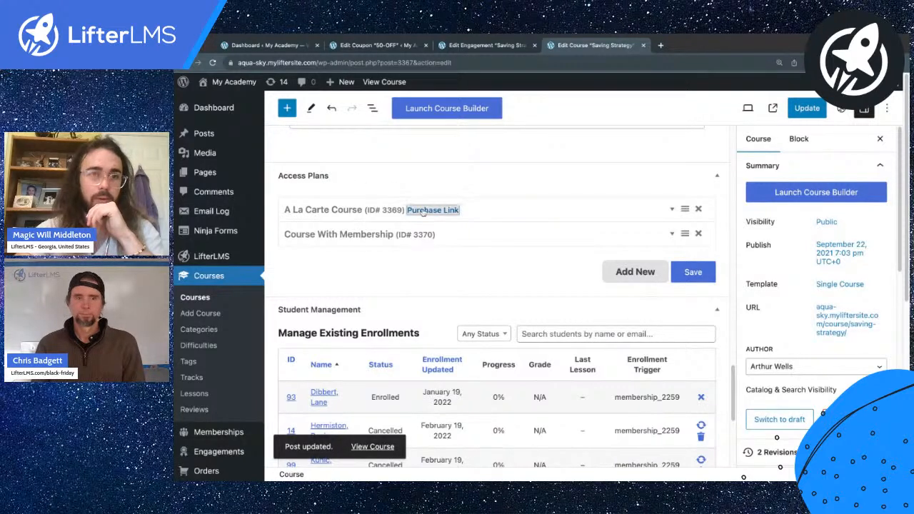
scroll(214, 357, "down", 5)
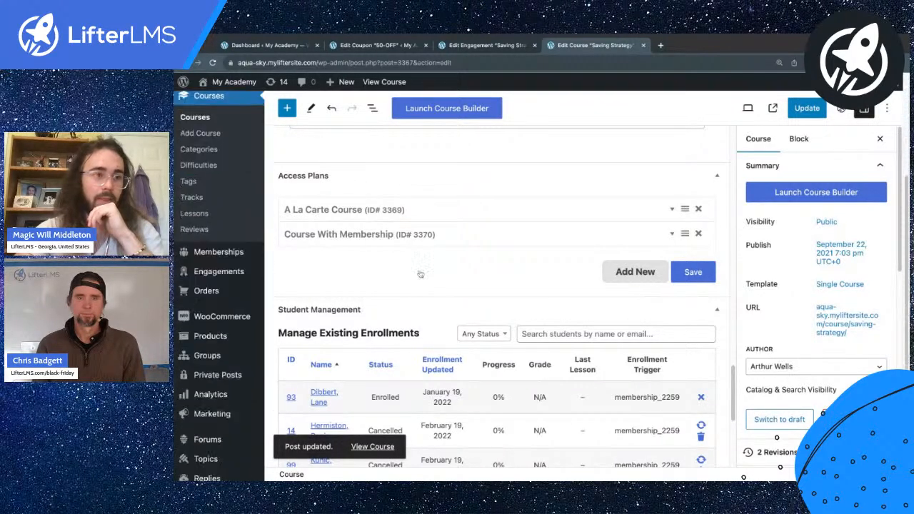
mouse_move(206, 407)
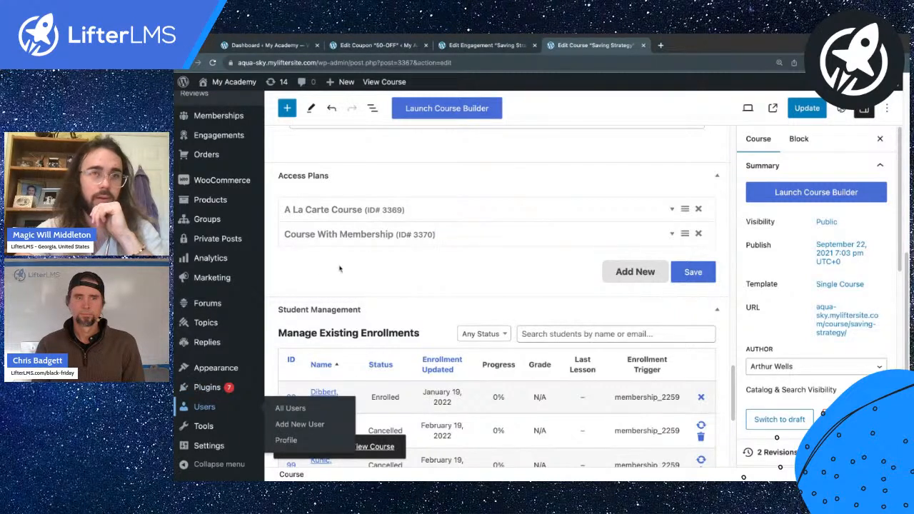
right_click(223, 409)
Step: Go to All Users and switch into the first student's account
left_click(223, 409)
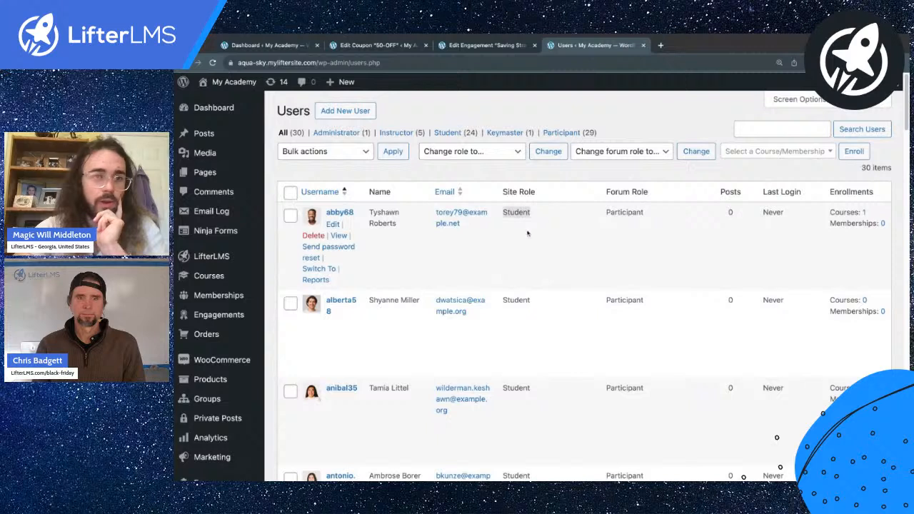
left_click(319, 269)
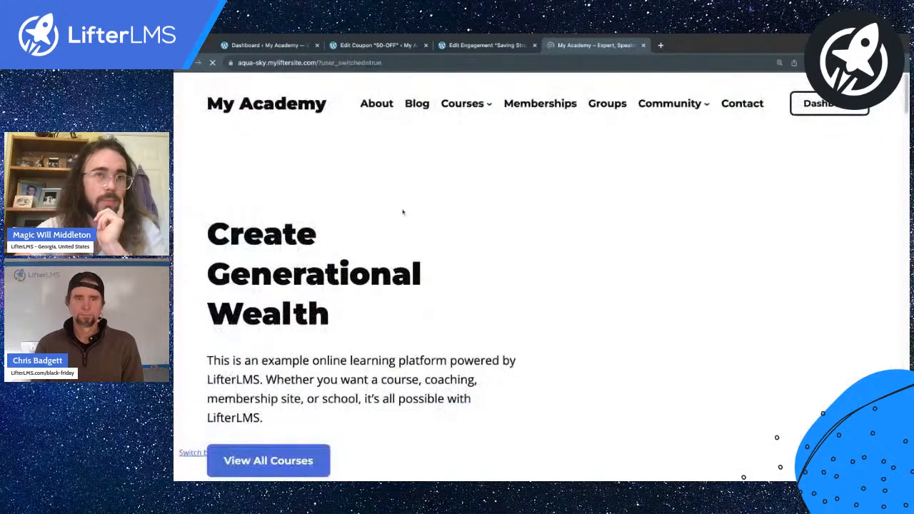
Step: As the student, enroll in Saving Strategy through its free A La Carte Course plan
mouse_move(468, 107)
left_click(463, 108)
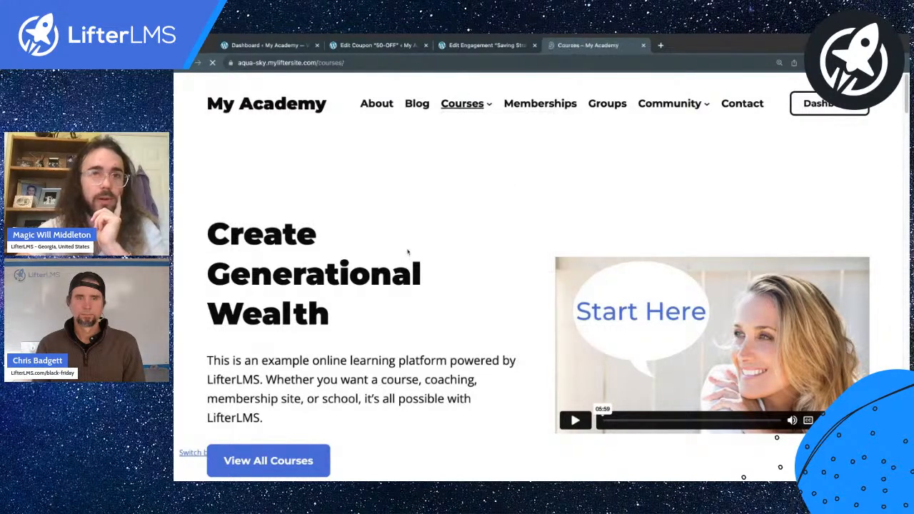
scroll(417, 255, "down", 2)
scroll(417, 254, "down", 15)
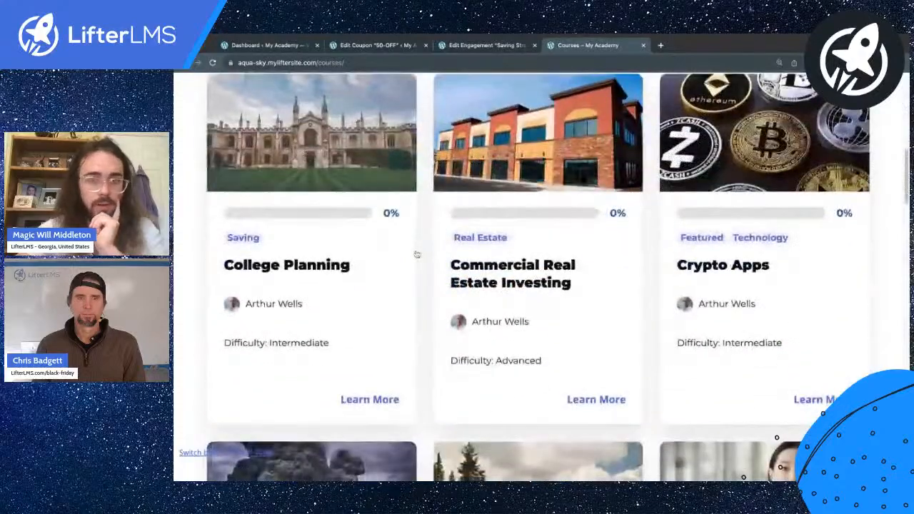
scroll(496, 84, "down", 10)
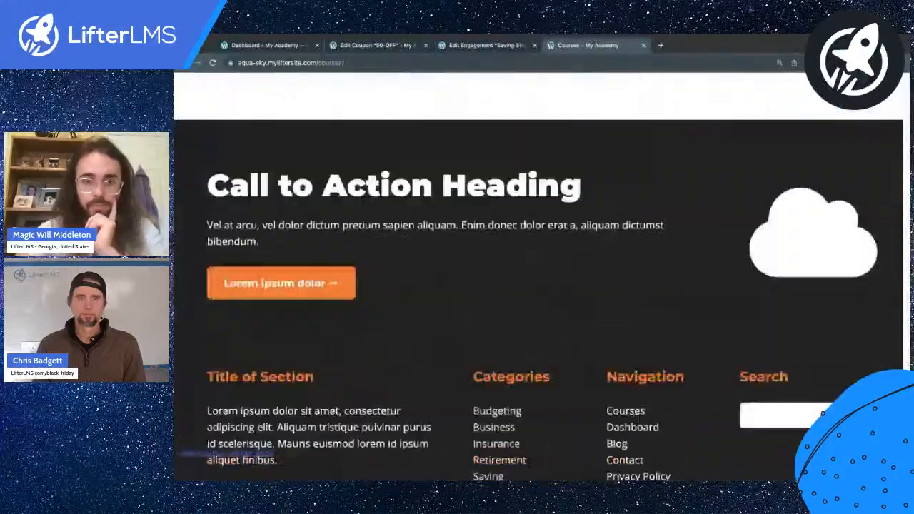
scroll(496, 84, "up", 3)
left_click(495, 84)
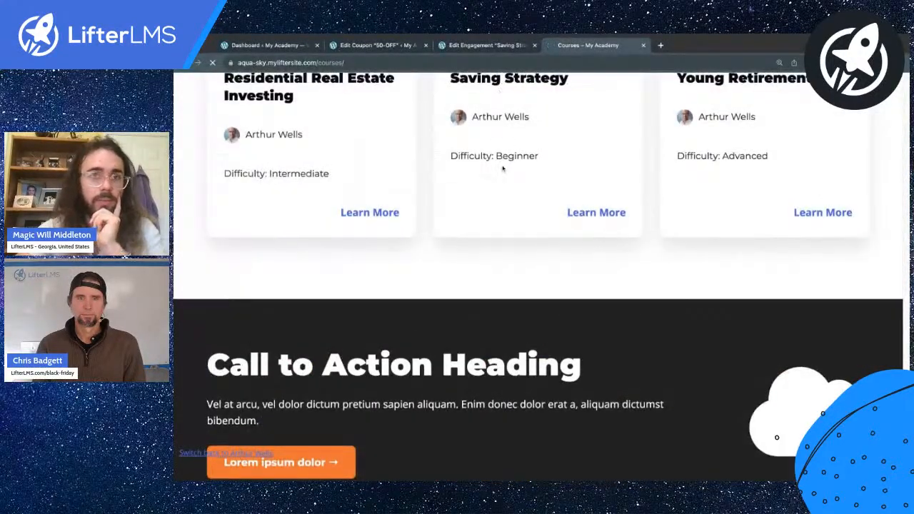
scroll(502, 167, "up", 4)
scroll(502, 167, "down", 10)
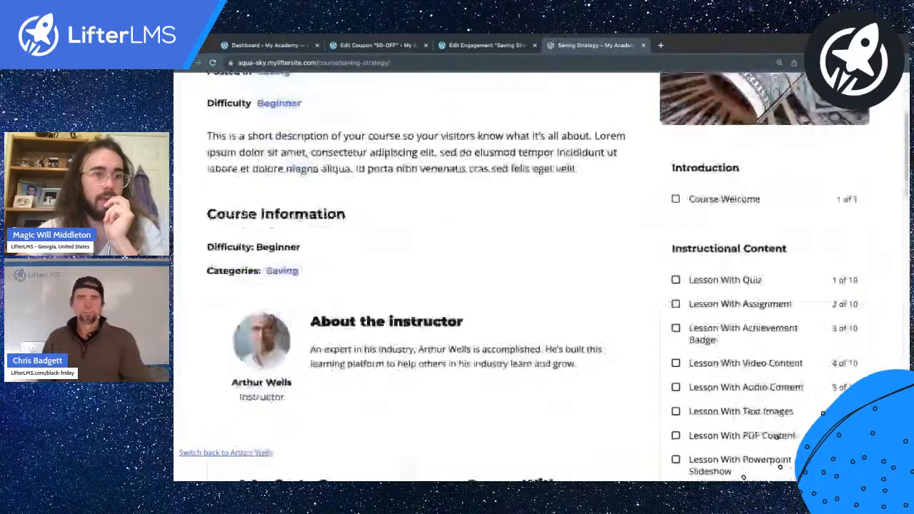
left_click(323, 296)
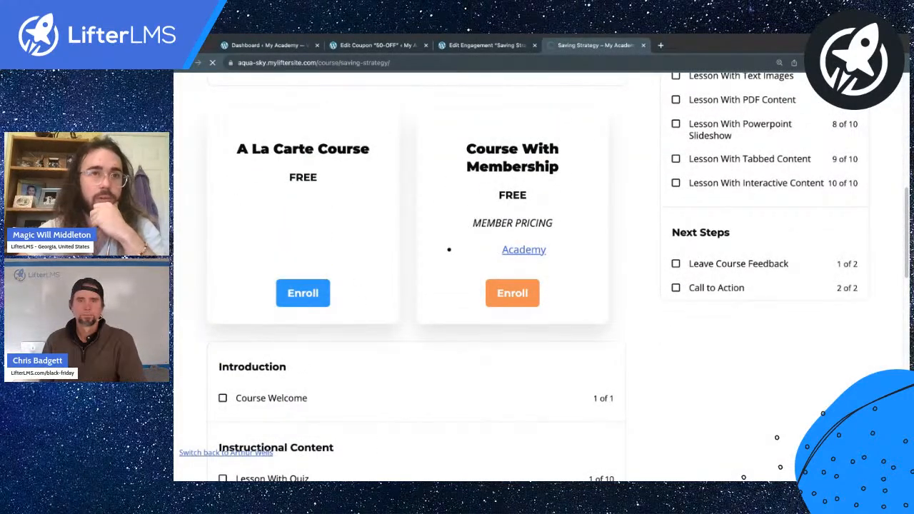
Step: Return to the administrator account using the Switch back link at the page bottom
scroll(437, 262, "down", 5)
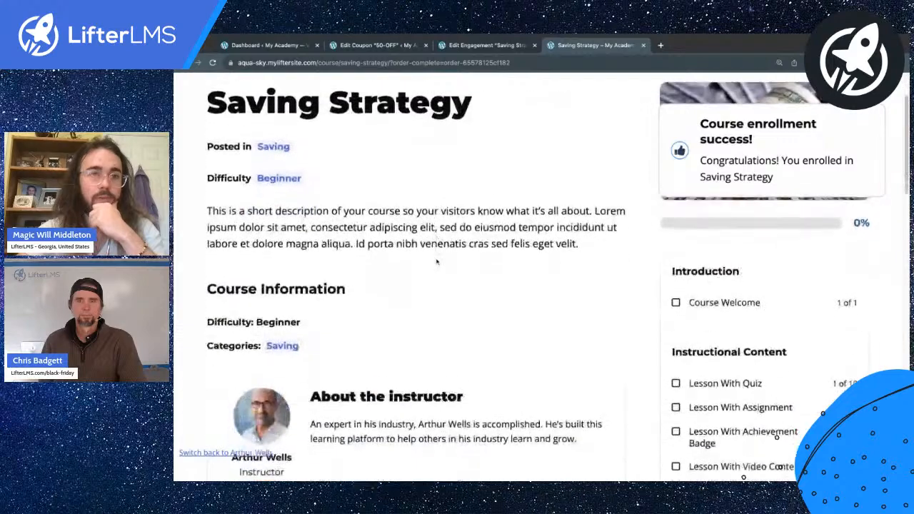
scroll(417, 286, "down", 1)
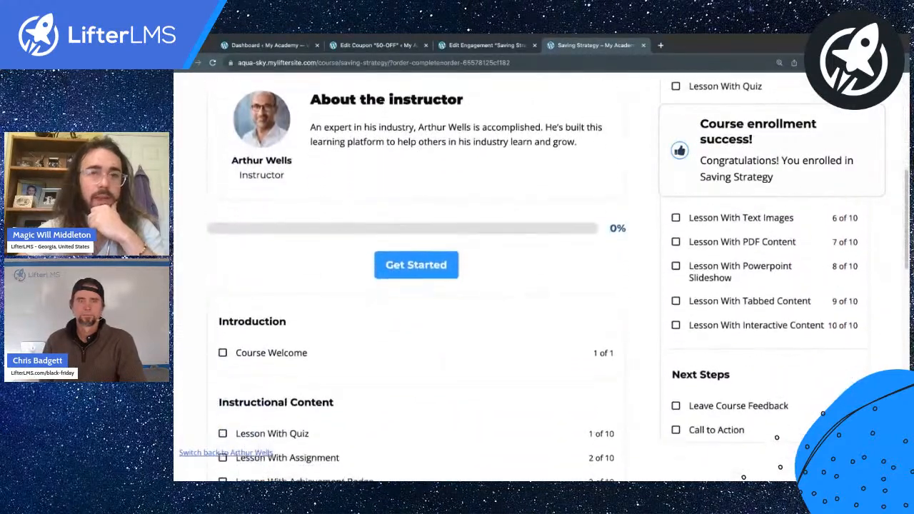
scroll(416, 286, "down", 4)
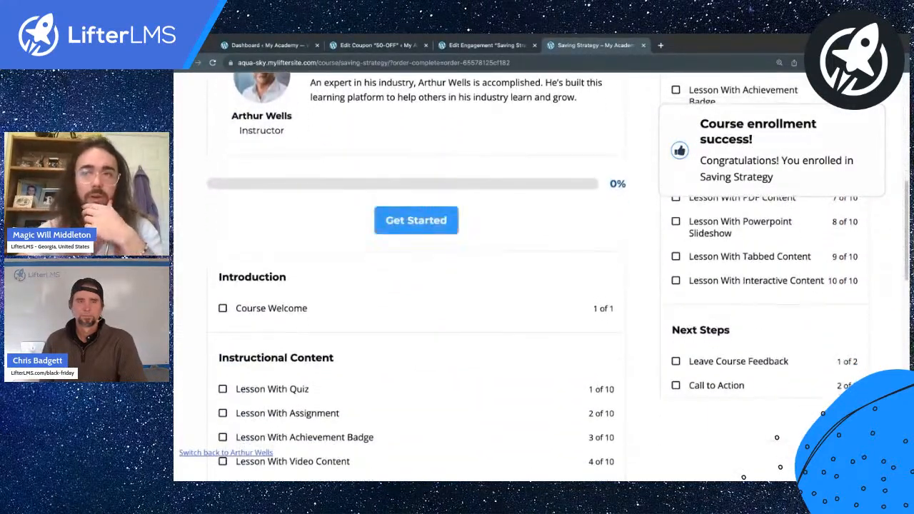
scroll(417, 285, "up", 7)
scroll(393, 313, "up", 1)
scroll(394, 312, "down", 1)
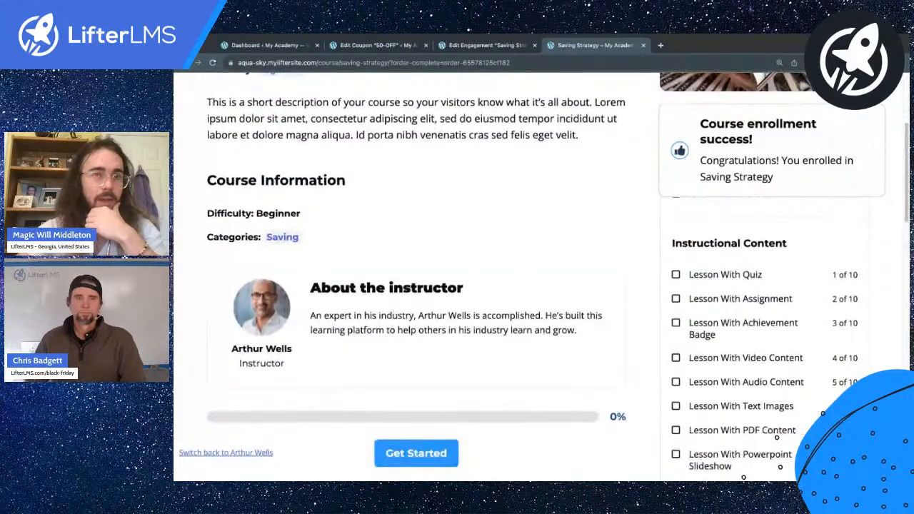
scroll(215, 456, "up", 5)
scroll(216, 455, "left", 1)
left_click(229, 456)
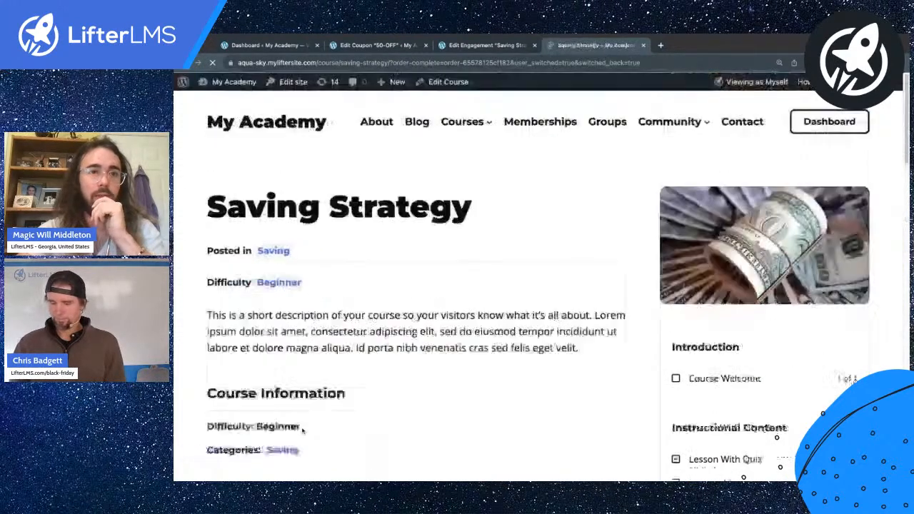
Step: Open the Email Log's View Logs page from the admin Dashboard
left_click(233, 86)
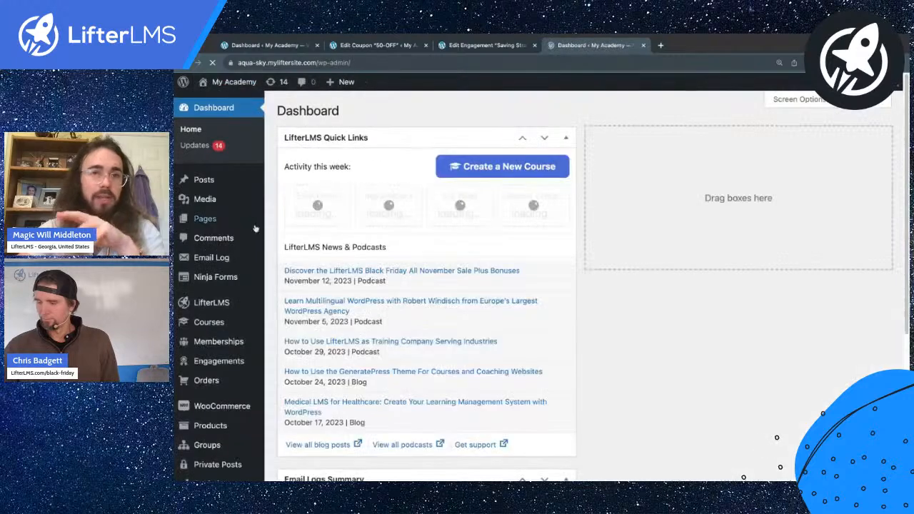
scroll(218, 274, "up", 5)
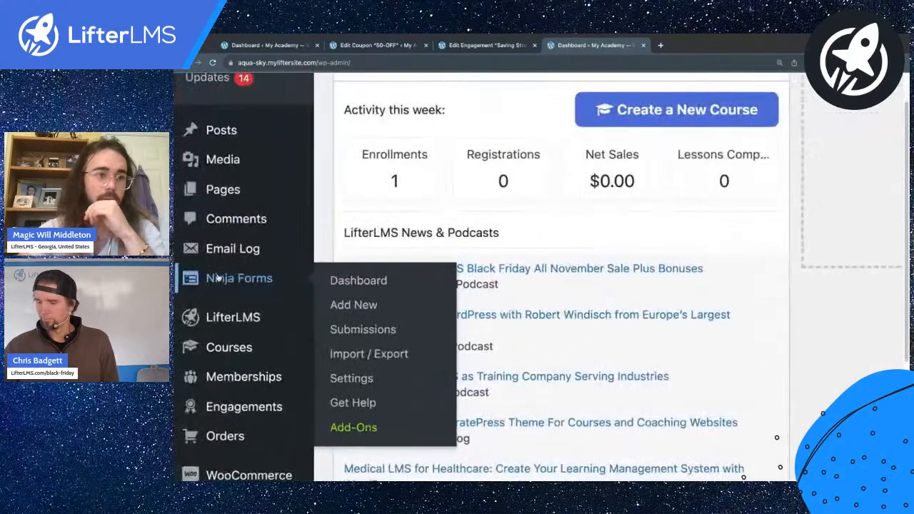
left_click(232, 248)
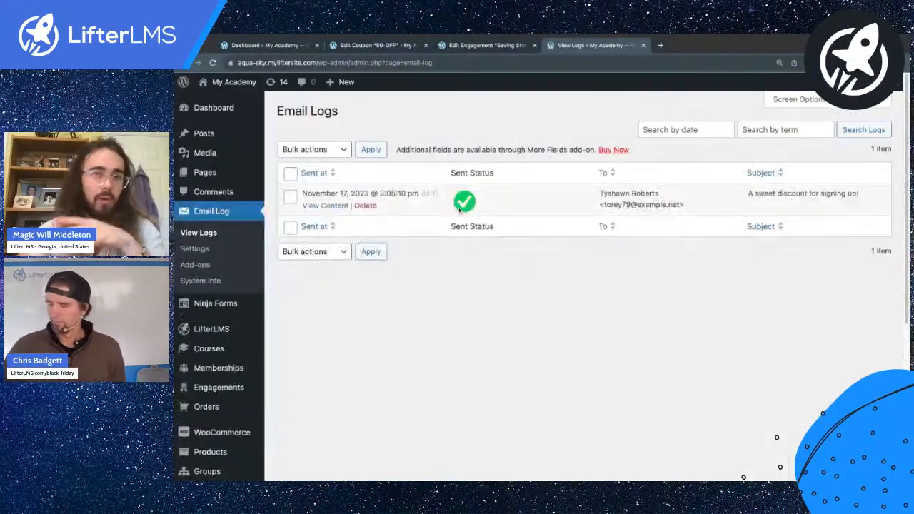
scroll(602, 201, "up", 5)
scroll(603, 200, "down", 5)
scroll(840, 207, "up", 5)
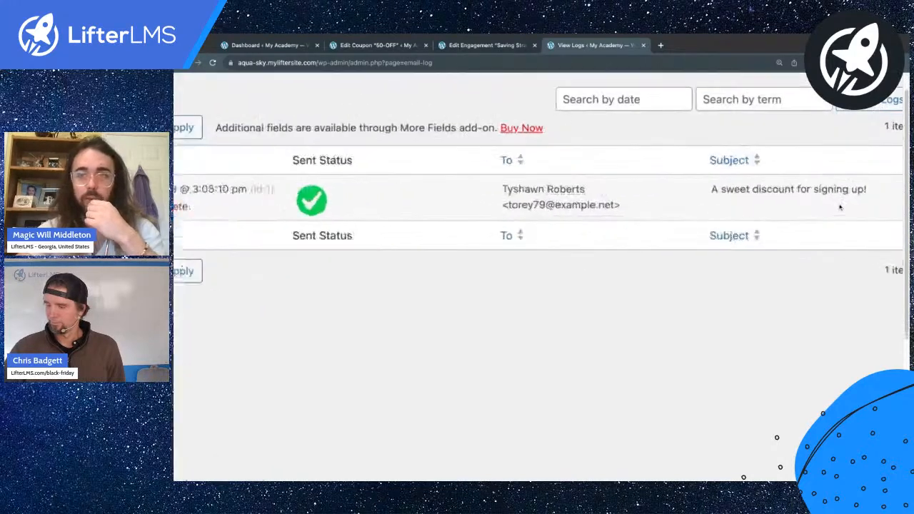
scroll(840, 207, "down", 5)
Step: Review the sent 'A sweet discount for signing up!' email with the 50-OFF coupon, then close the preview
left_click(325, 205)
scroll(483, 249, "down", 2)
scroll(483, 249, "up", 2)
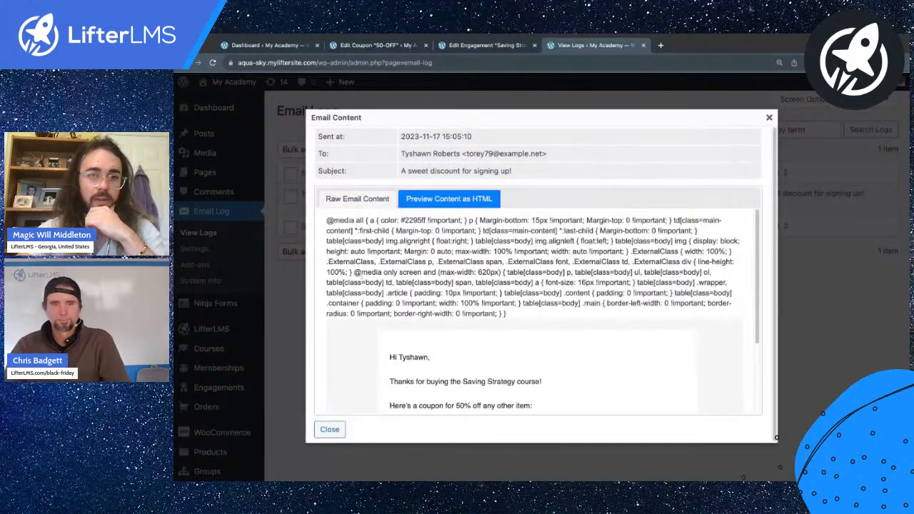
scroll(538, 307, "down", 2)
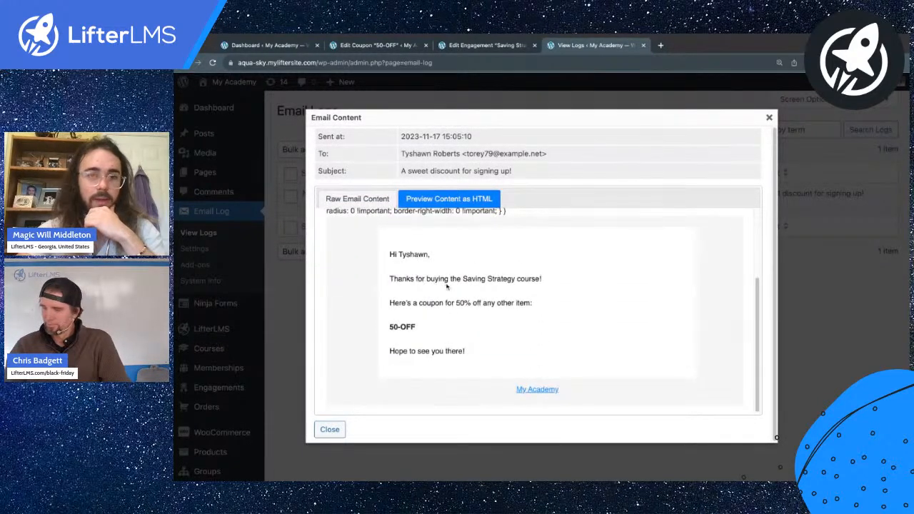
scroll(448, 286, "up", 3)
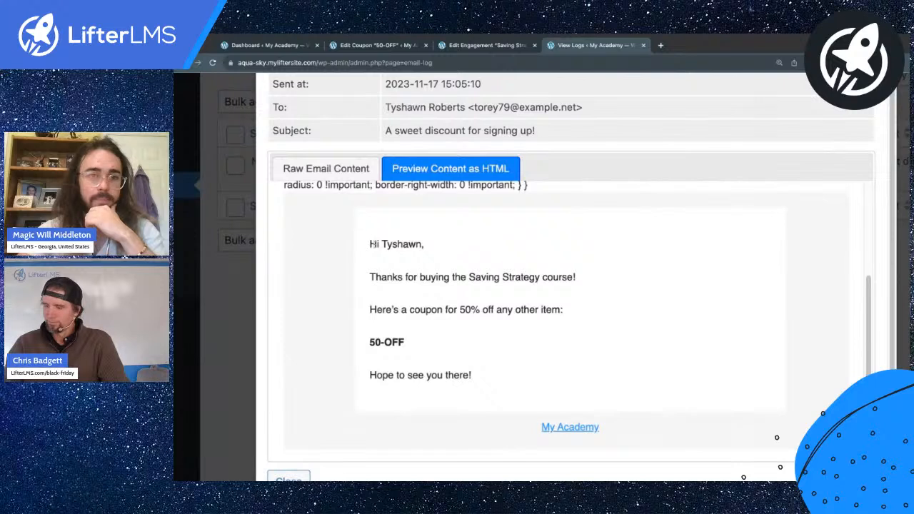
left_click_drag(373, 244, 438, 278)
left_click(409, 266)
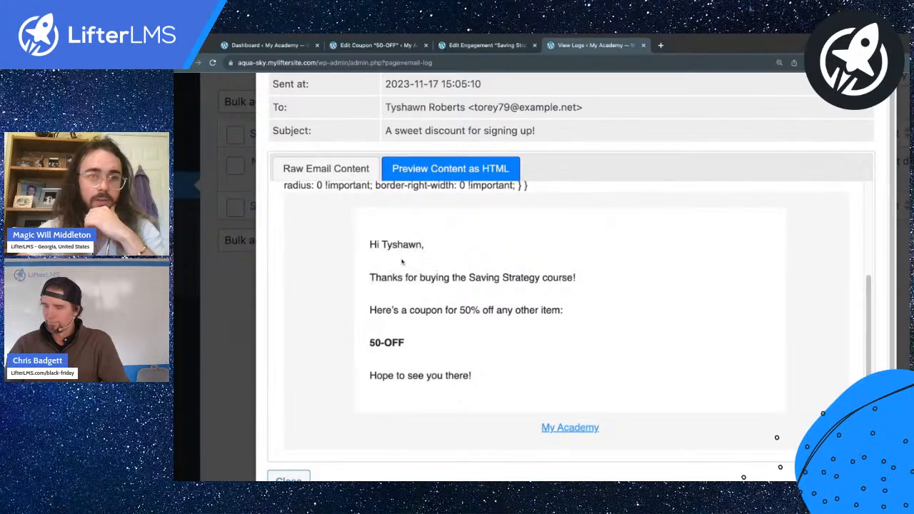
scroll(418, 294, "down", 3)
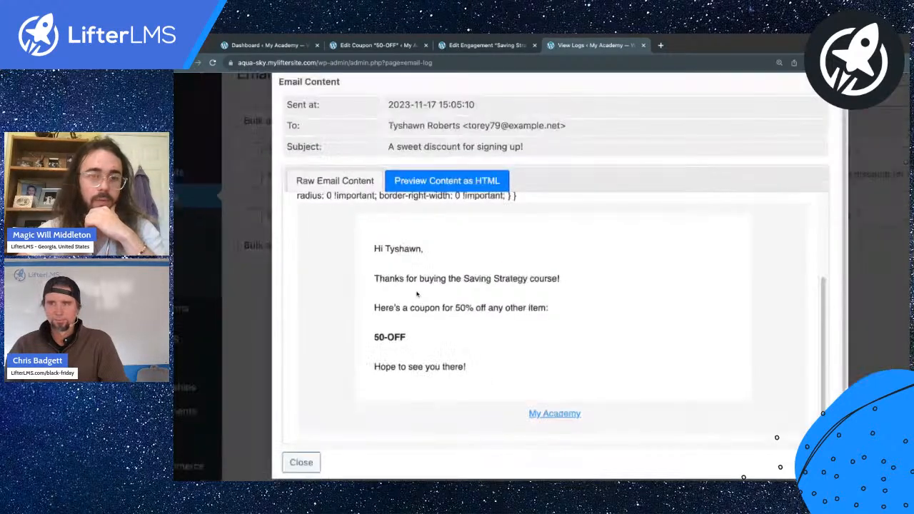
left_click(769, 117)
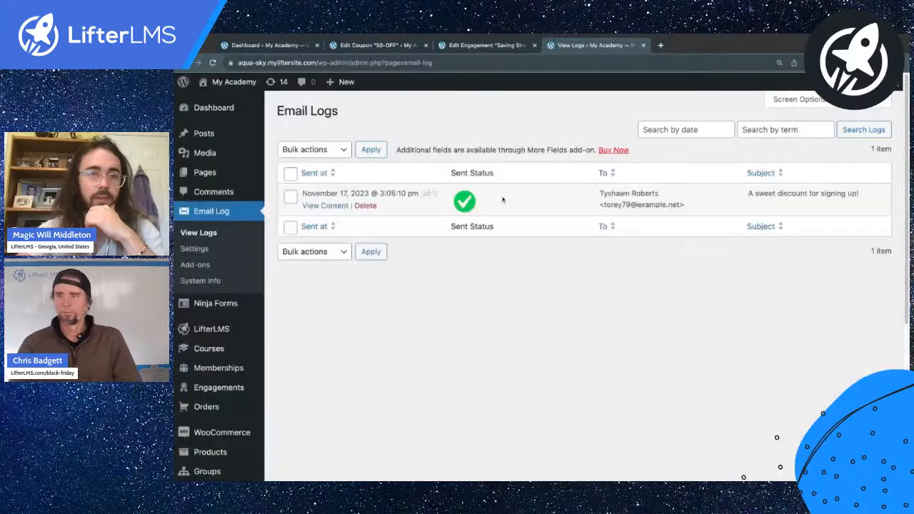